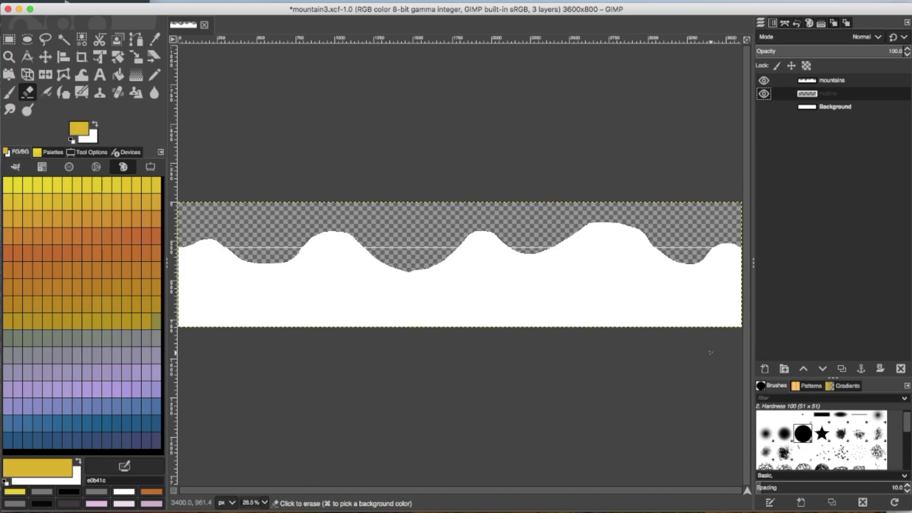
- Toggle the mountains and midline layer visibility, leaving mountains shown and midline hidden
left_click(764, 80)
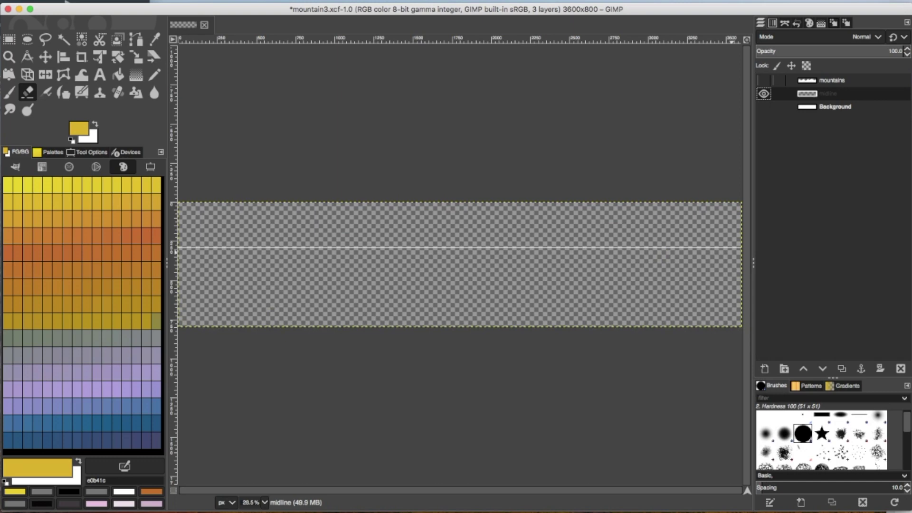
left_click(763, 80)
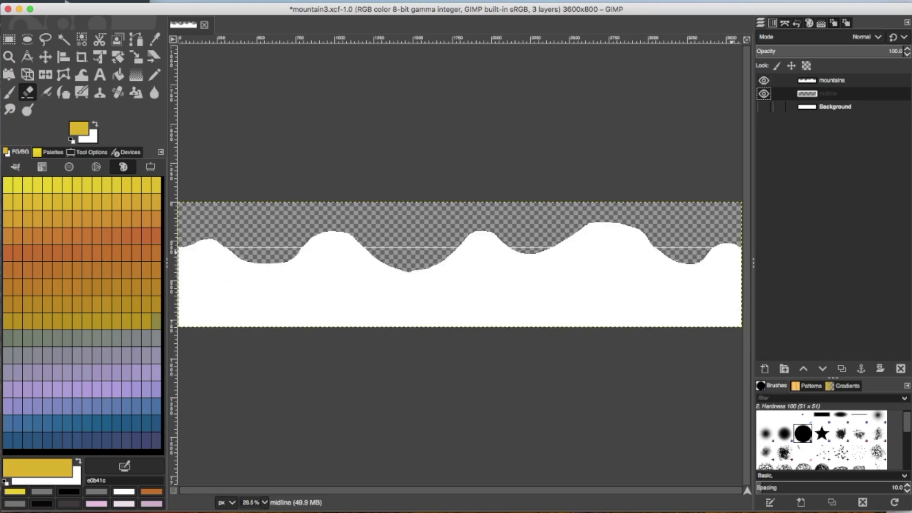
left_click(764, 94)
left_click(764, 93)
left_click(763, 80)
left_click(763, 80)
left_click(763, 93)
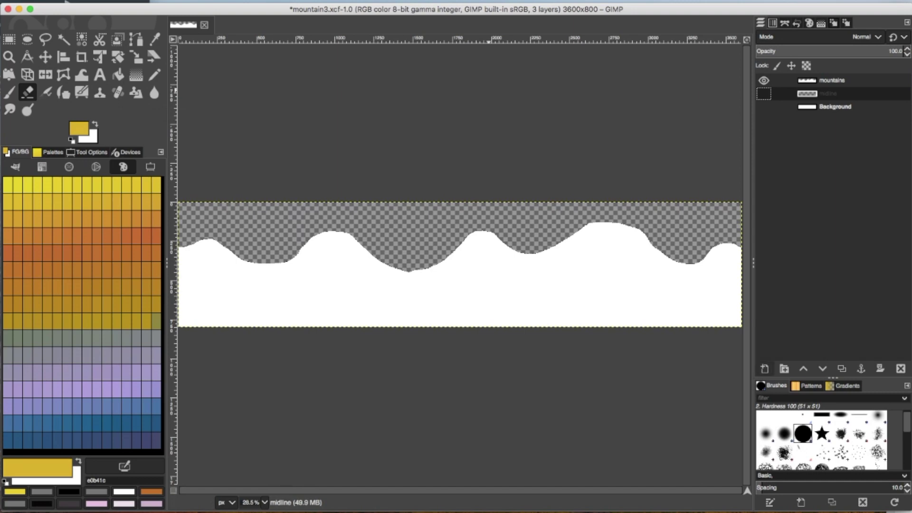
- Create a new layer named samplenottodo
left_click(764, 369)
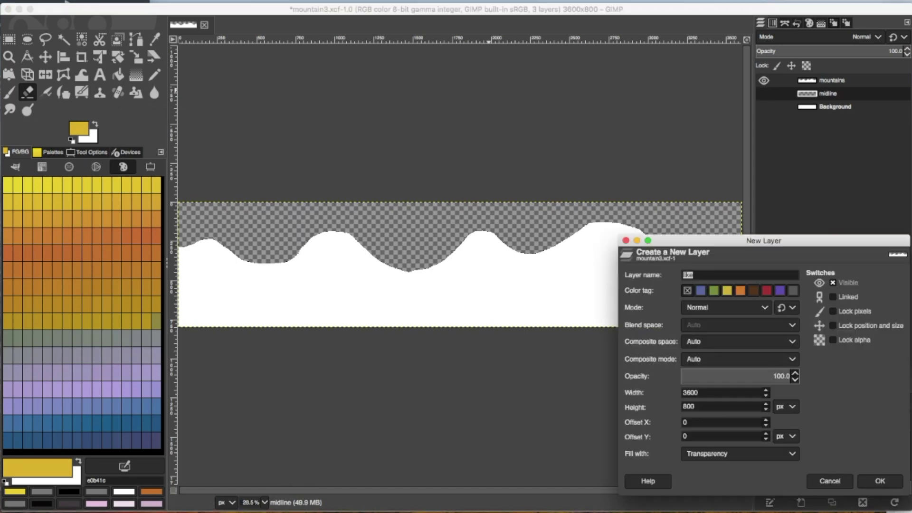
type("samplenottodo")
key("Return")
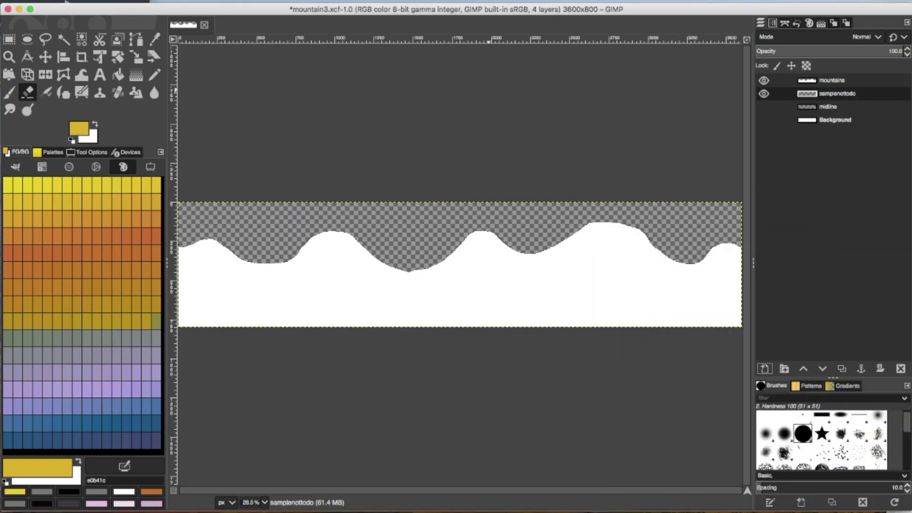
left_click(763, 93)
- Paint two yellow pencil test strokes in the mountain valleys, then hide the samplenottodo layer
key("n")
left_click_drag(399, 270, 406, 241)
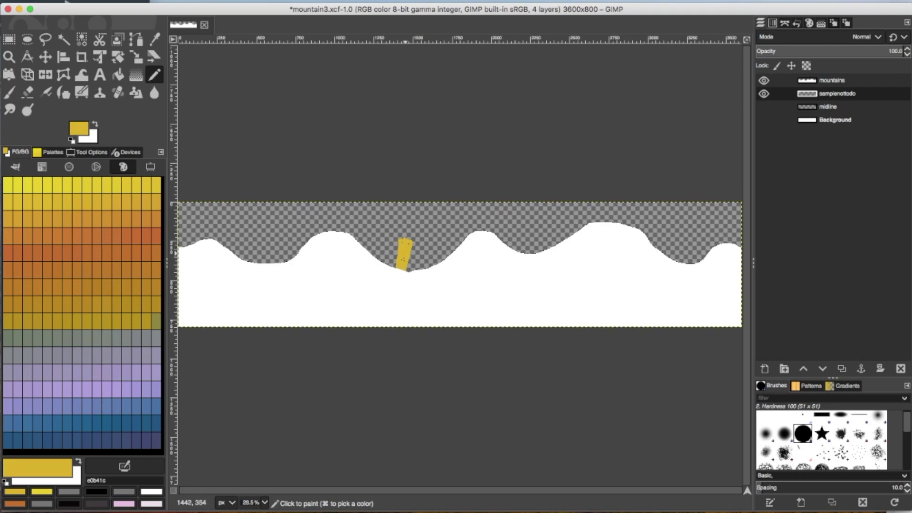
left_click_drag(527, 254, 529, 228)
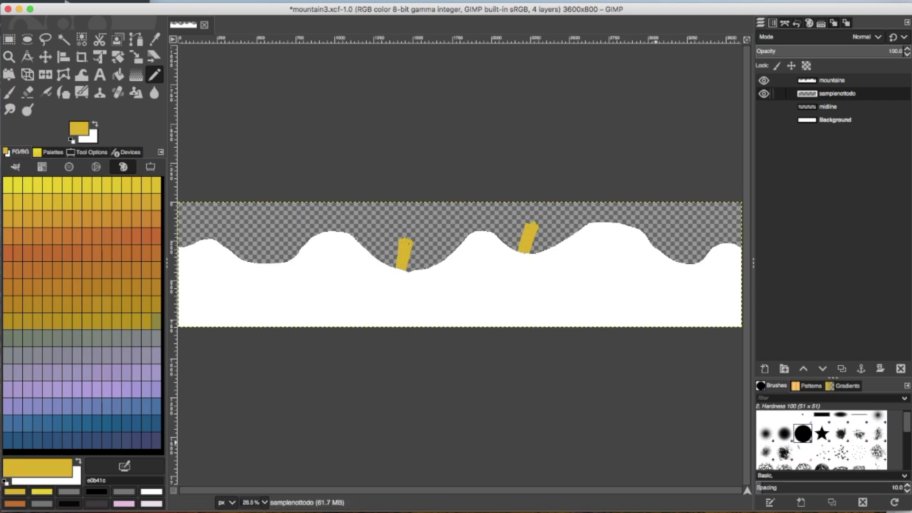
left_click(763, 94)
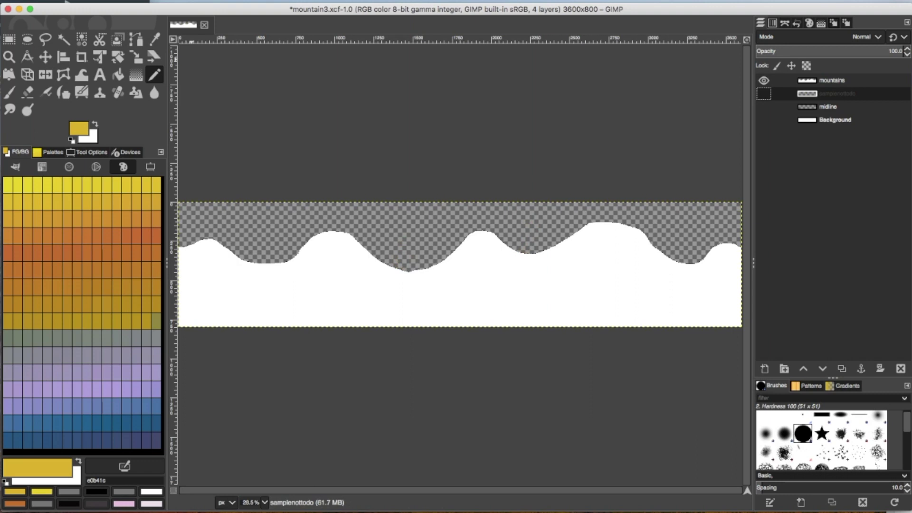
- Export mountain3.png into DEV/Unity/TutorialGhostScape/Assets/sprites with default PNG settings
left_click(76, 0)
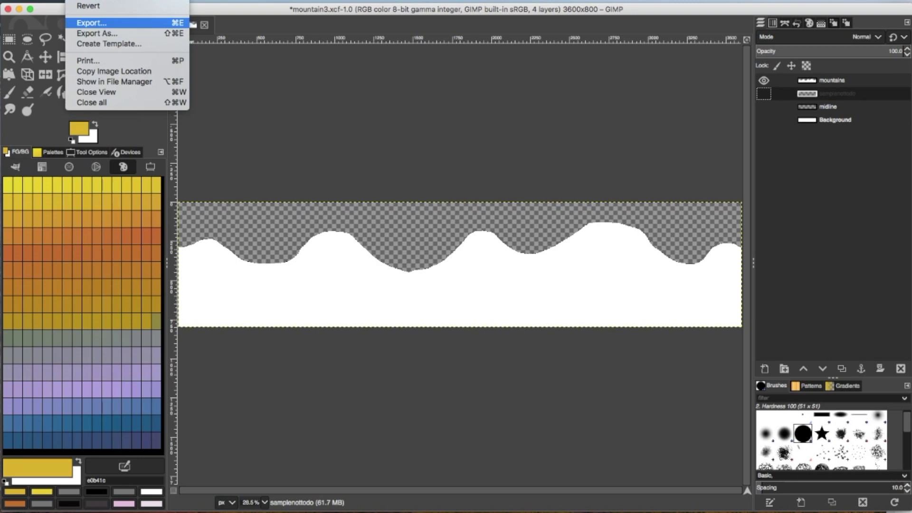
left_click(92, 23)
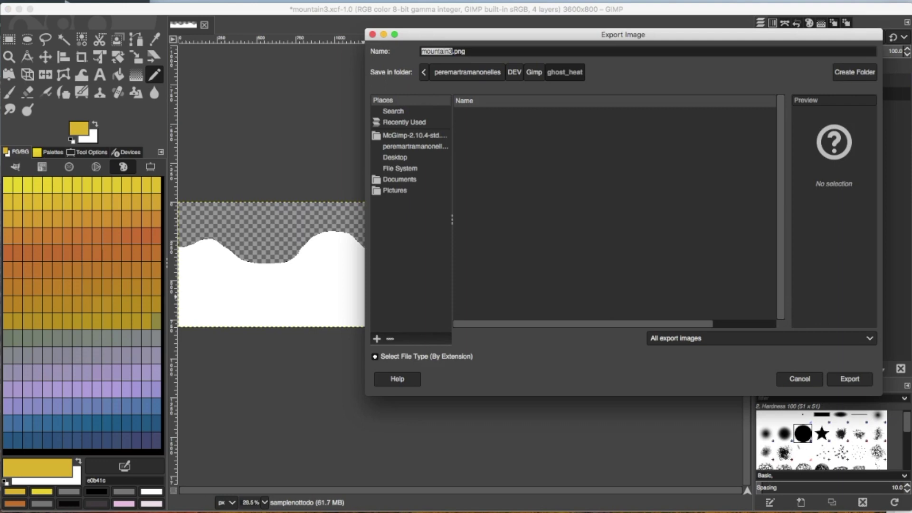
left_click(514, 72)
double_click(475, 232)
scroll(613, 214, "down", 3)
double_click(480, 276)
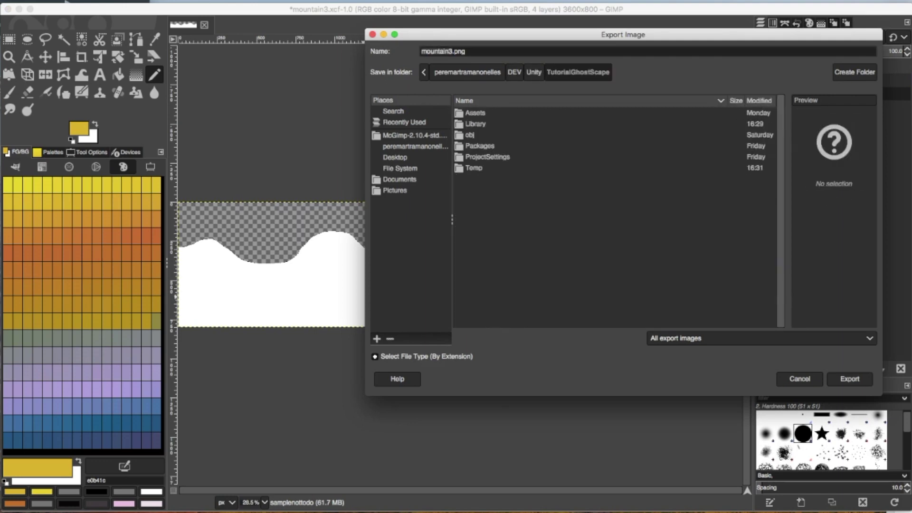
double_click(475, 112)
left_click(475, 146)
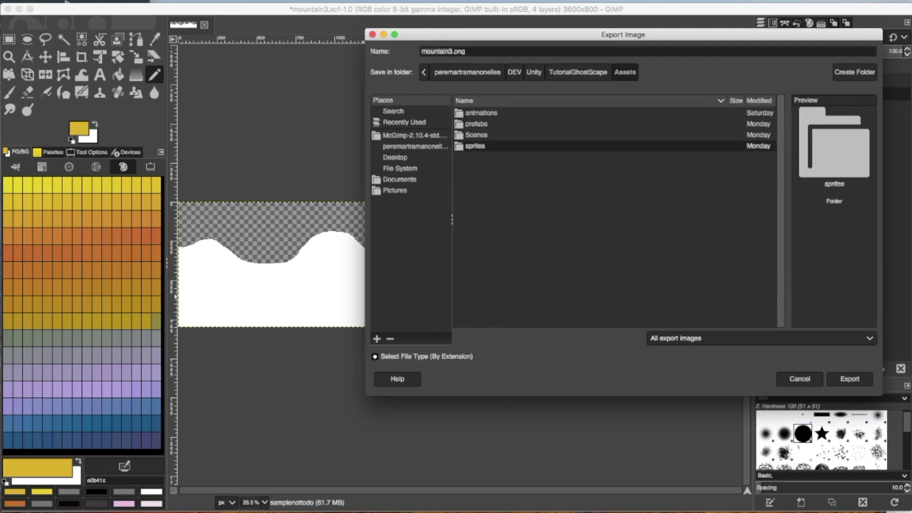
double_click(475, 145)
left_click(849, 379)
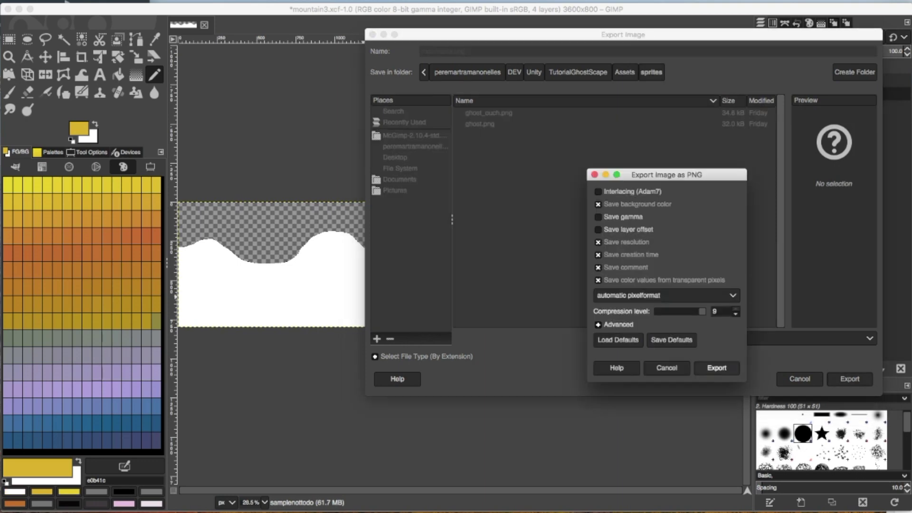
key("Return")
key("super+Tab")
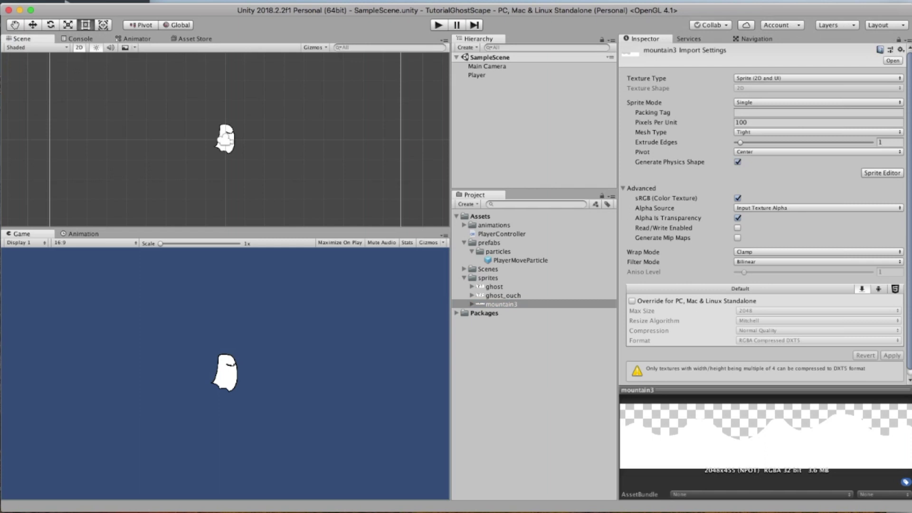
- Drag the mountain3 sprite from the Project panel into the scene
mouse_move(501, 304)
left_mouse_down()
mouse_move(225, 143)
mouse_move(243, 197)
left_mouse_up()
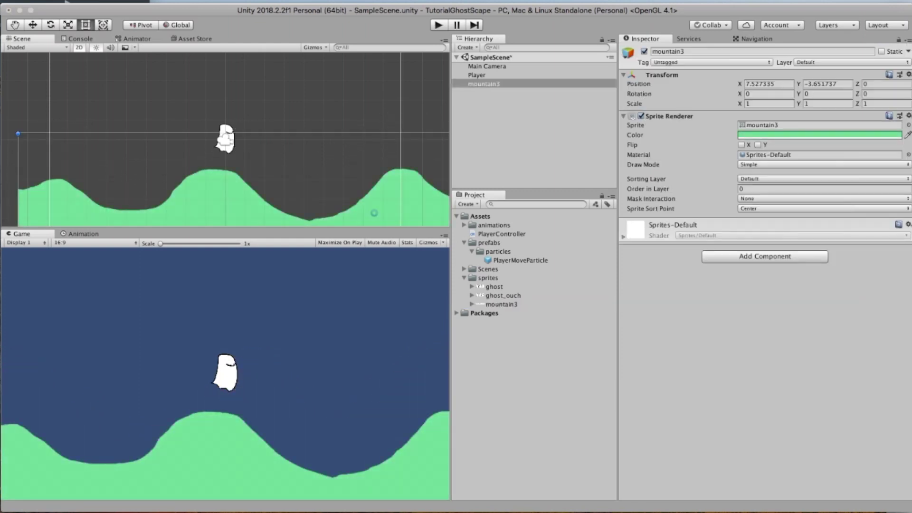
scroll(374, 213, "down", 3)
scroll(374, 213, "down", 2)
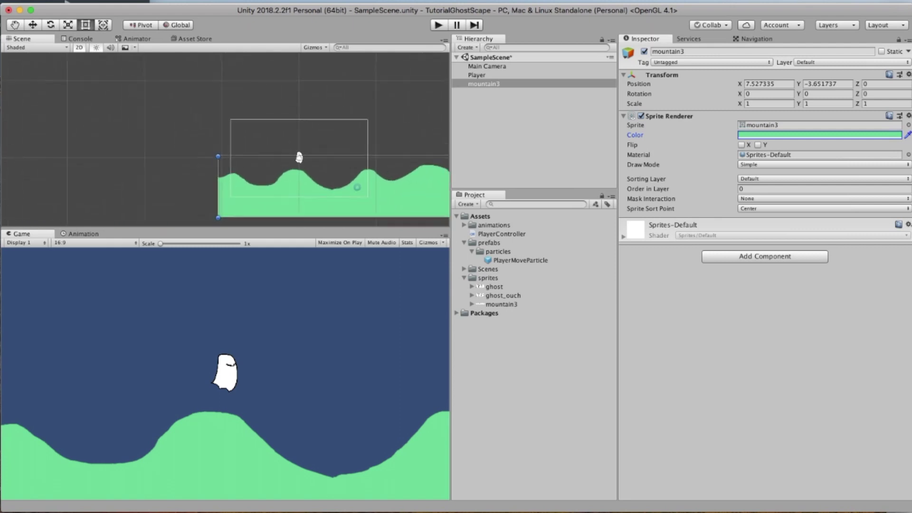
scroll(373, 213, "down", 2)
scroll(374, 213, "down", 2)
- Add a second mountain3 copy to the right, at X 43.5, Y -3.7
left_click(374, 213)
middle_click_drag(374, 212, 243, 213)
left_click_drag(501, 304, 354, 181)
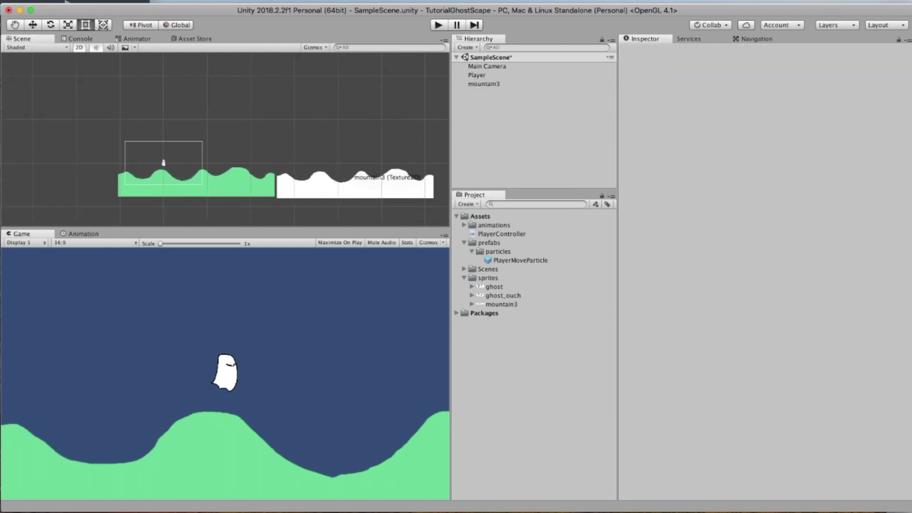
scroll(269, 173, "up", 5)
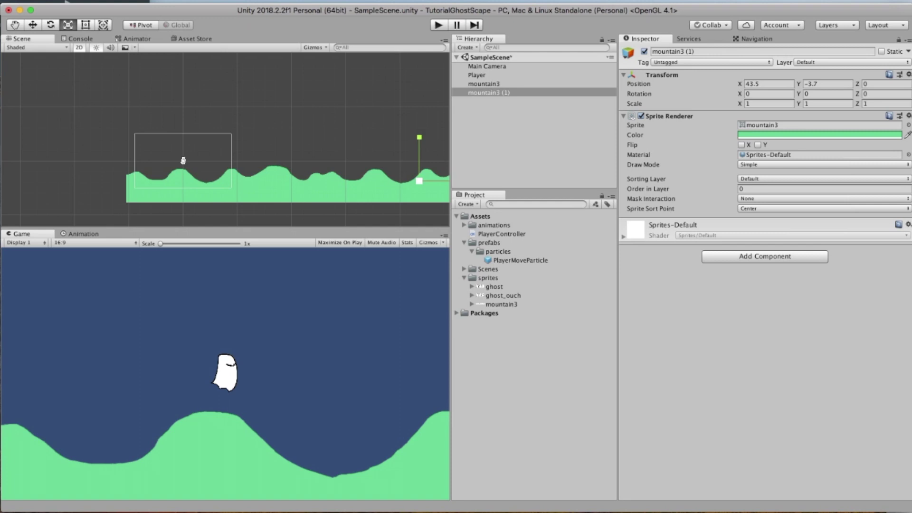
- Add a new script component named ContinousBCK to mountain3 (1) via Add Component
key("ctrl+shift+a")
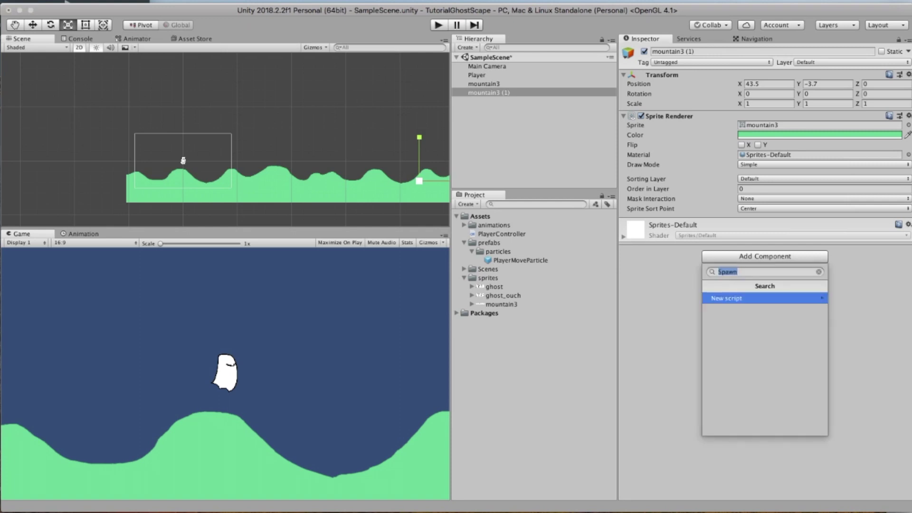
key("Return")
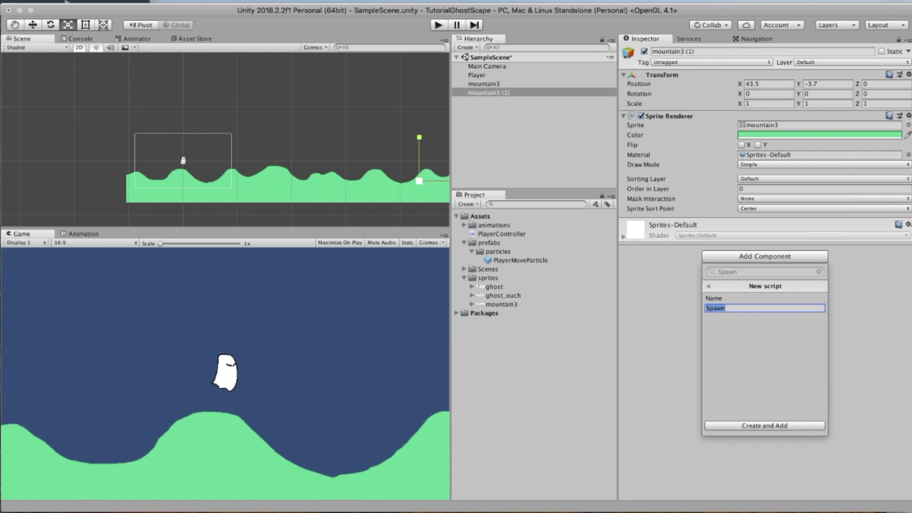
type("ContinousBCK")
key("Return")
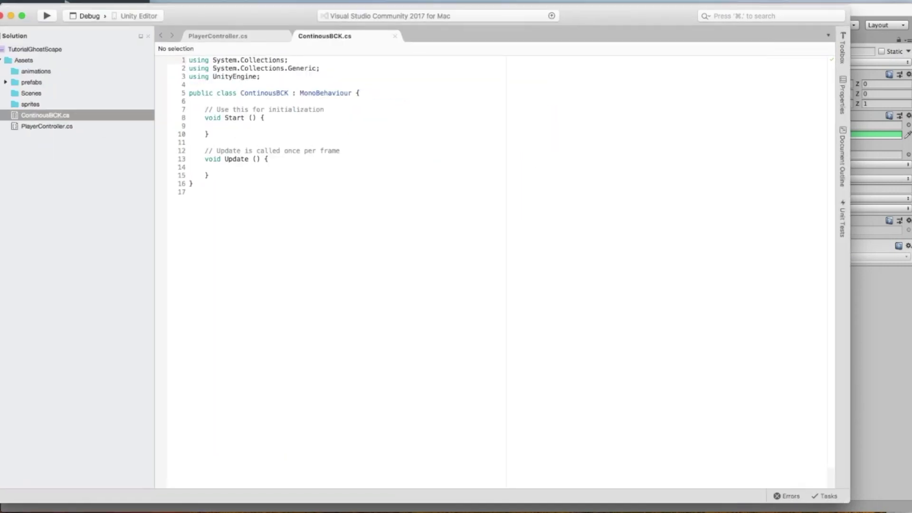
- Declare [SerializeField] private float _speed = 0, _end = 0, _begin = 0, inverse = 1 on line 8
type("[SerializeField")
key("Right")
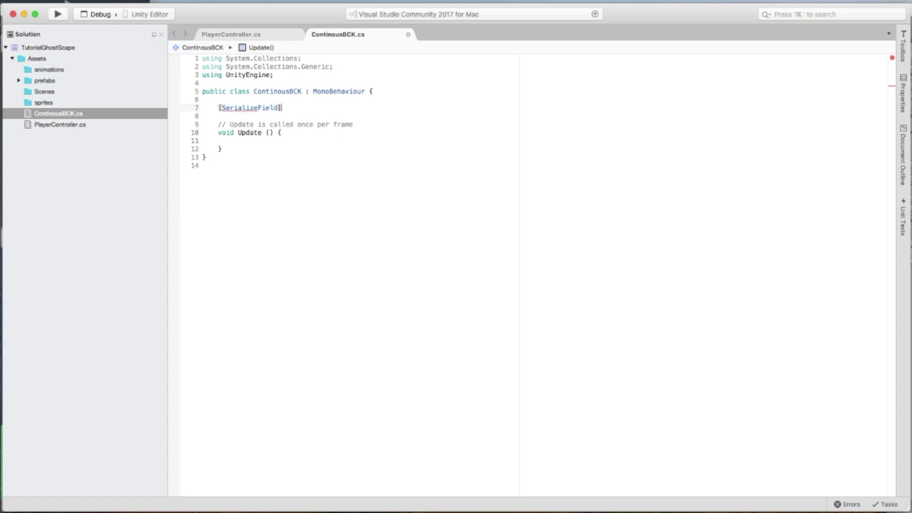
key("Return")
type("private float ")
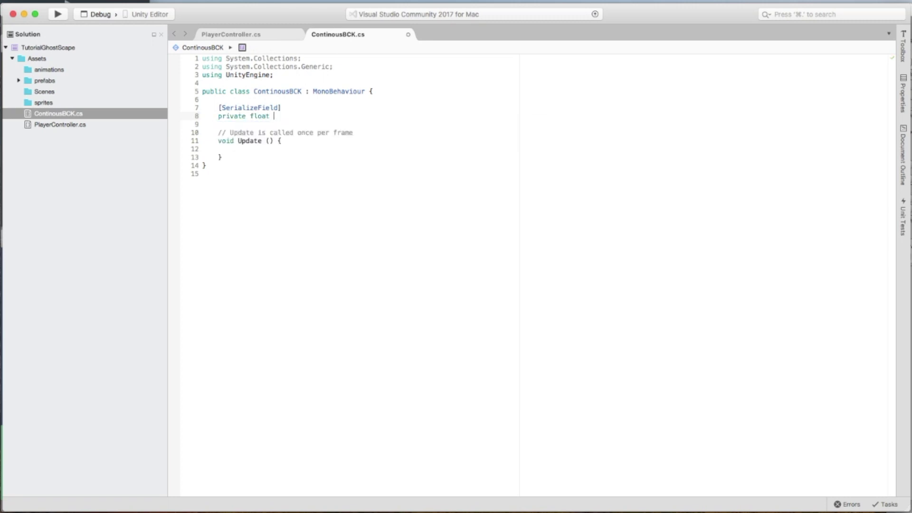
type("_speed")
type(" = 0, ")
type("_end ")
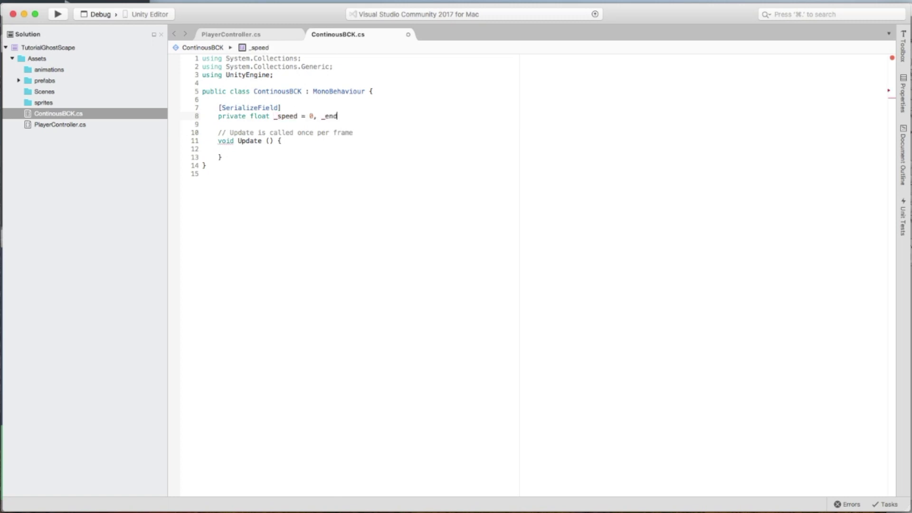
type("= 0, _")
type("begin= ")
type("0")
left_click(217, 124)
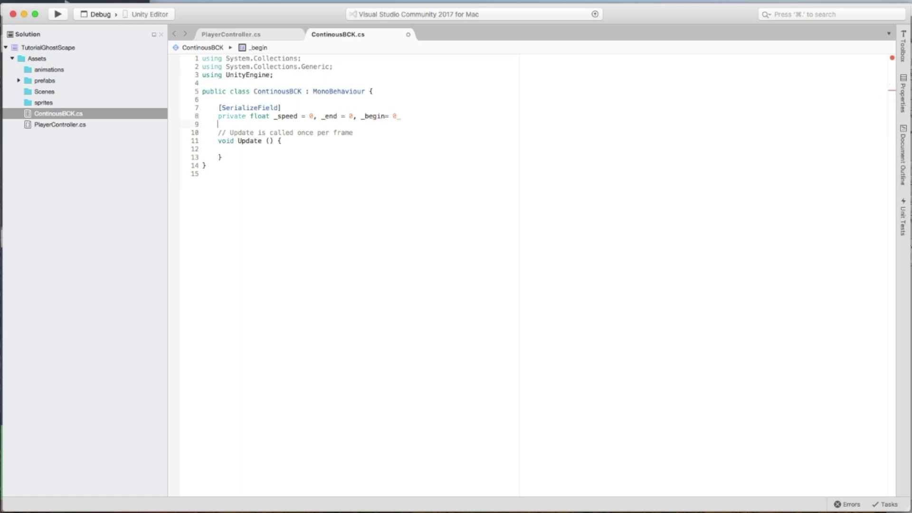
left_click(398, 115)
type(";")
key("Return")
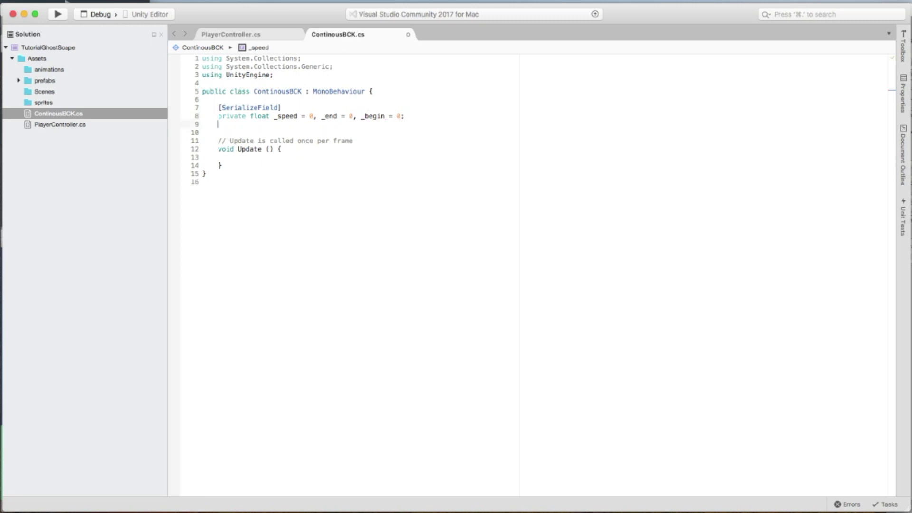
left_click(405, 116)
type(", inverse ")
type("= 1")
left_click(217, 124)
- In Update, add transform.Translate((Vector2.left * _speed * Time.deltaTime) * inverse);
left_click(281, 149)
left_click(233, 156)
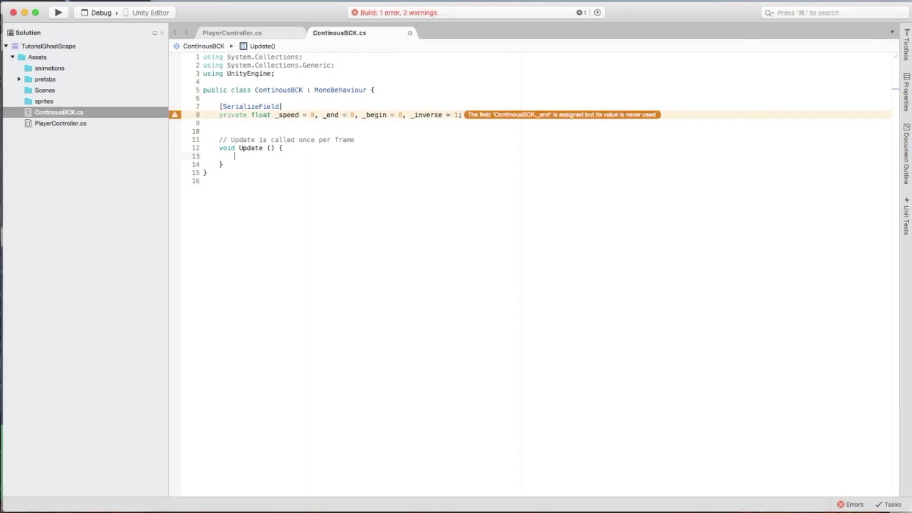
type("transform")
type(".Tran")
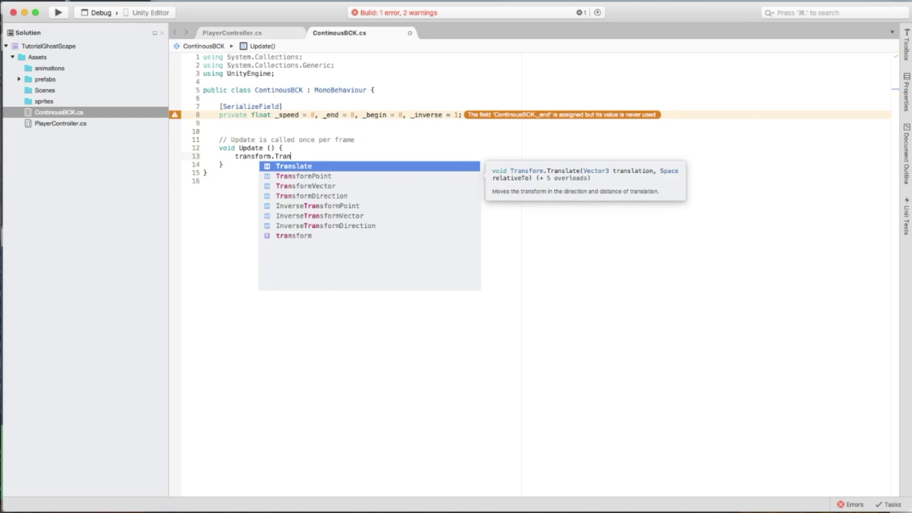
key("Return")
type("((Vector")
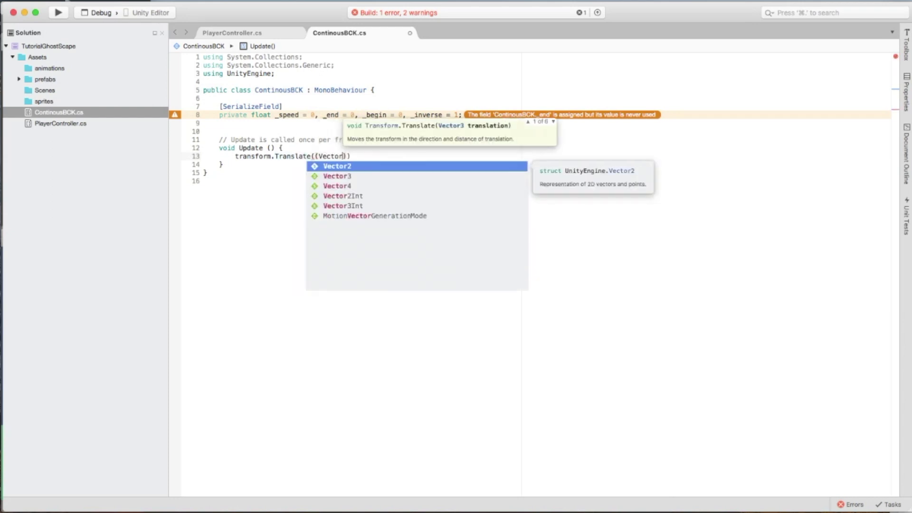
type("2.l")
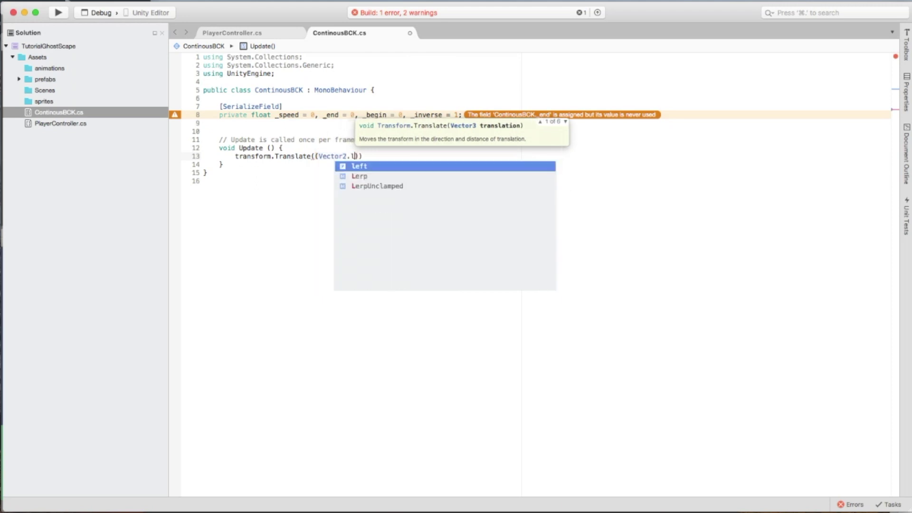
type("eft * ")
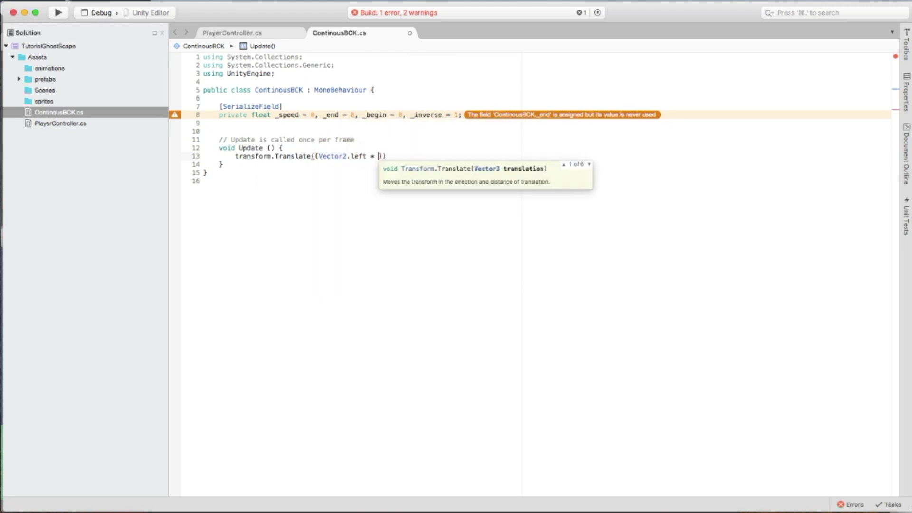
type("_speed")
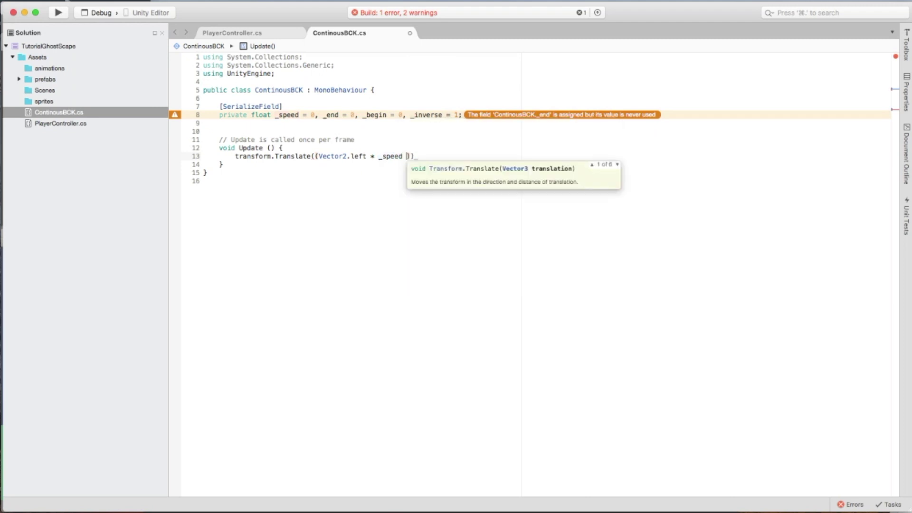
type(" * Time")
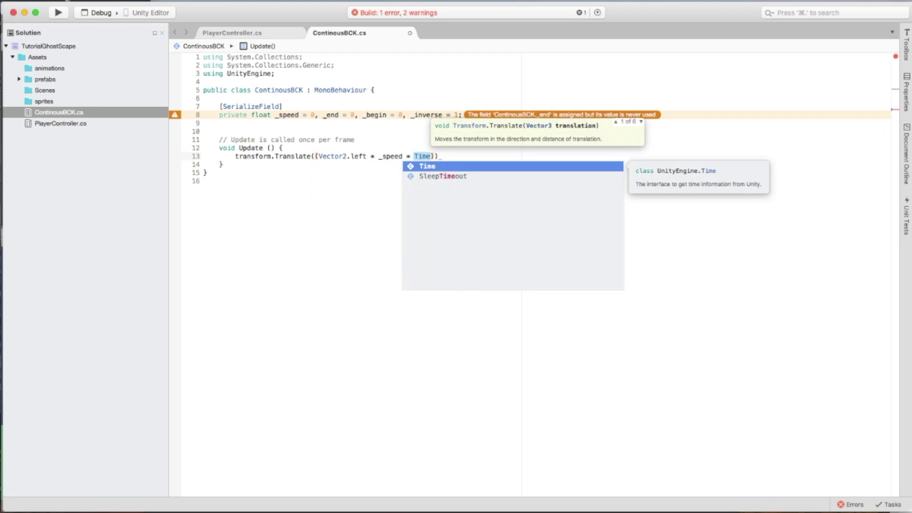
type(".delta")
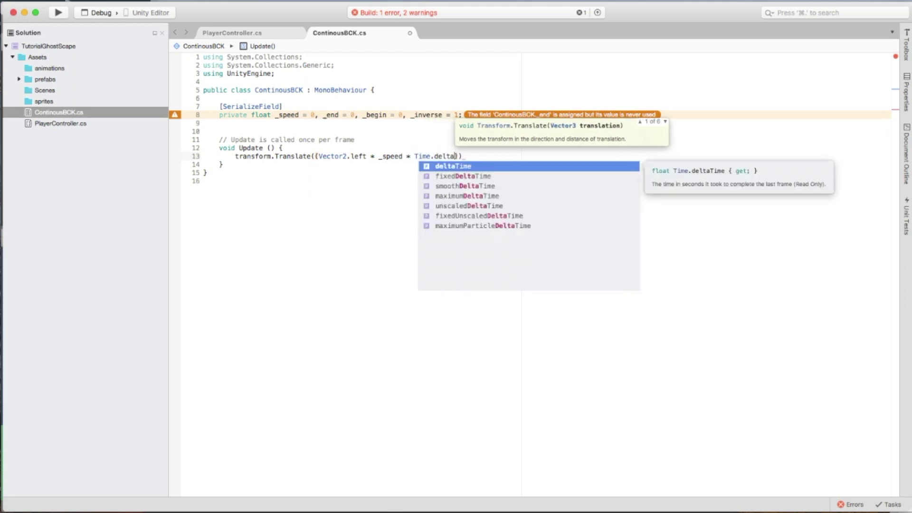
type("T")
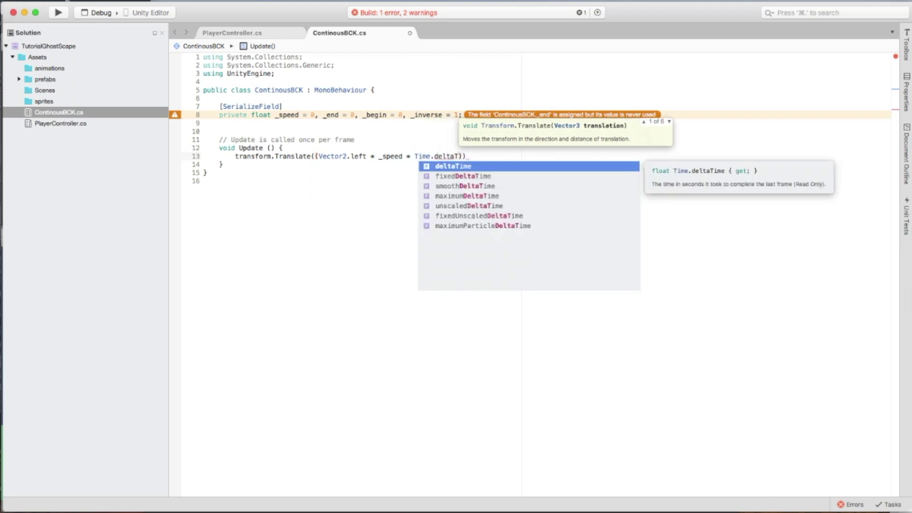
key("Return")
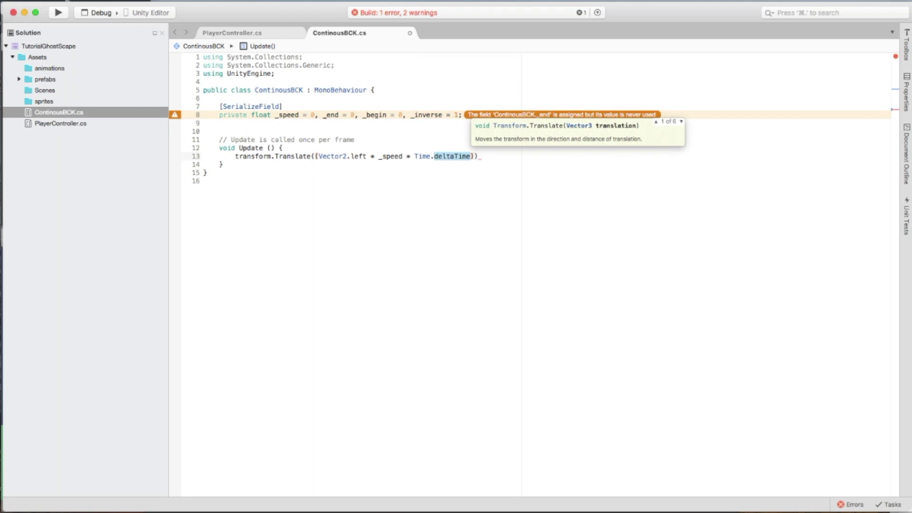
type(") * inve")
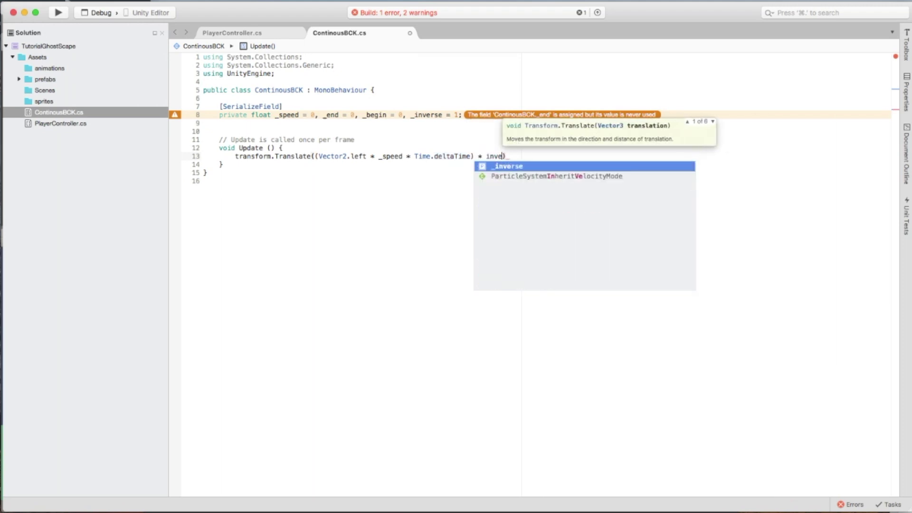
type("rse")
key("Right")
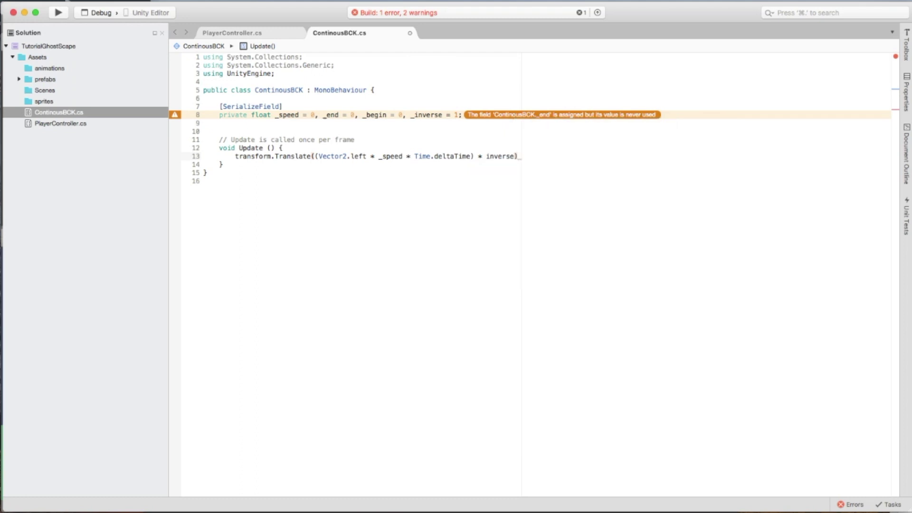
type(";")
key("Return")
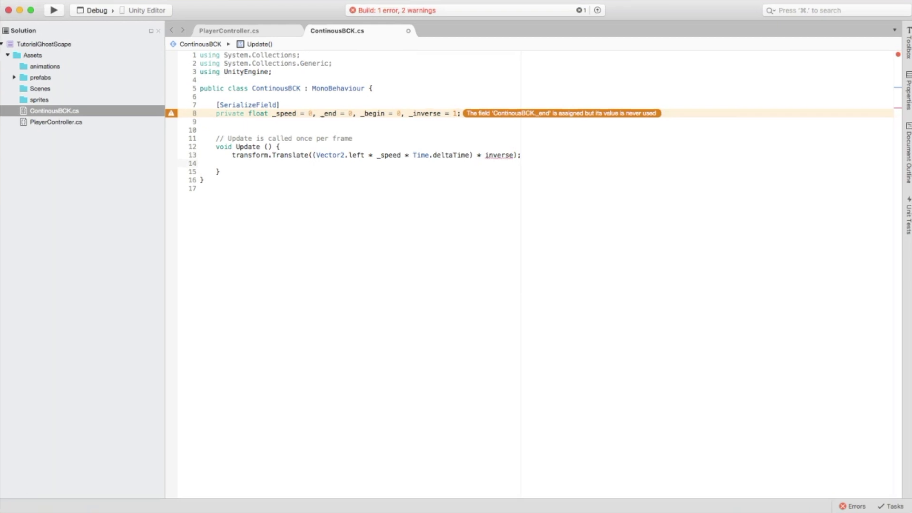
- Add an if block that resets the position to (_begin, y) when x reaches end
type("if (transform.position")
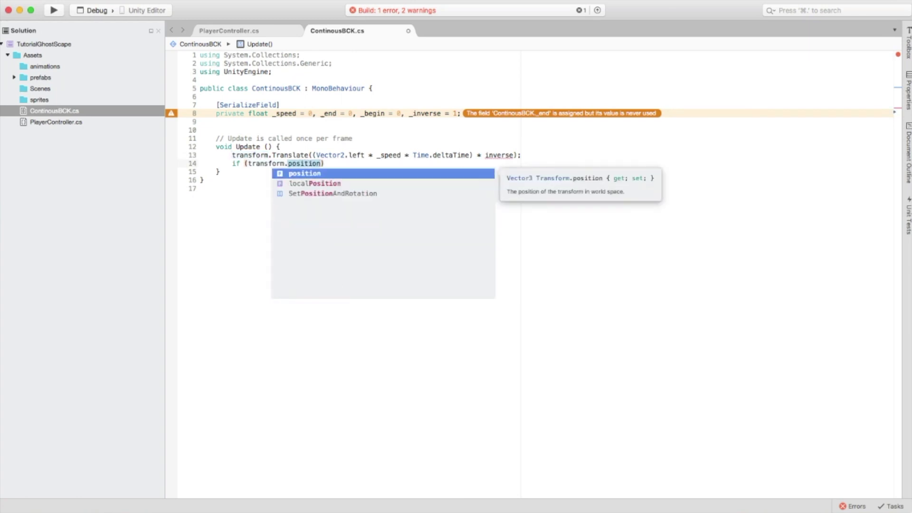
type(".x <= end){")
key("Return")
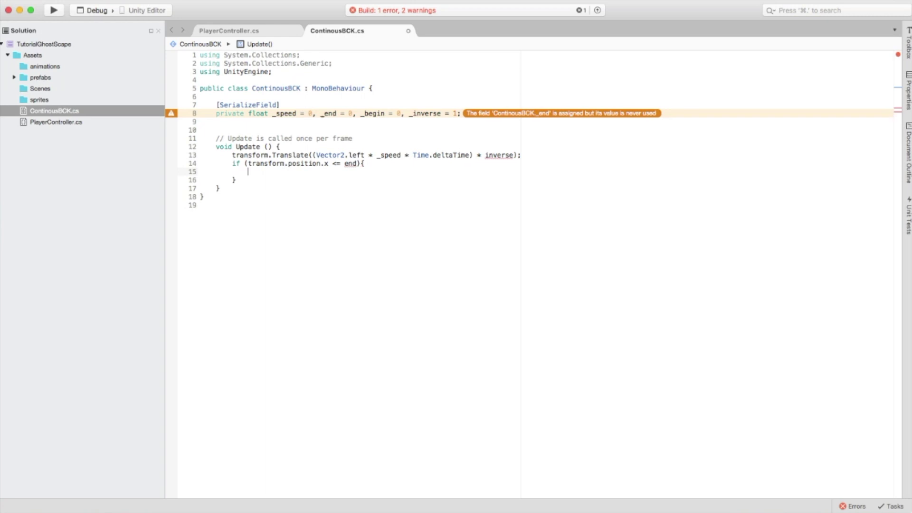
type("Vector2 startPosition = ")
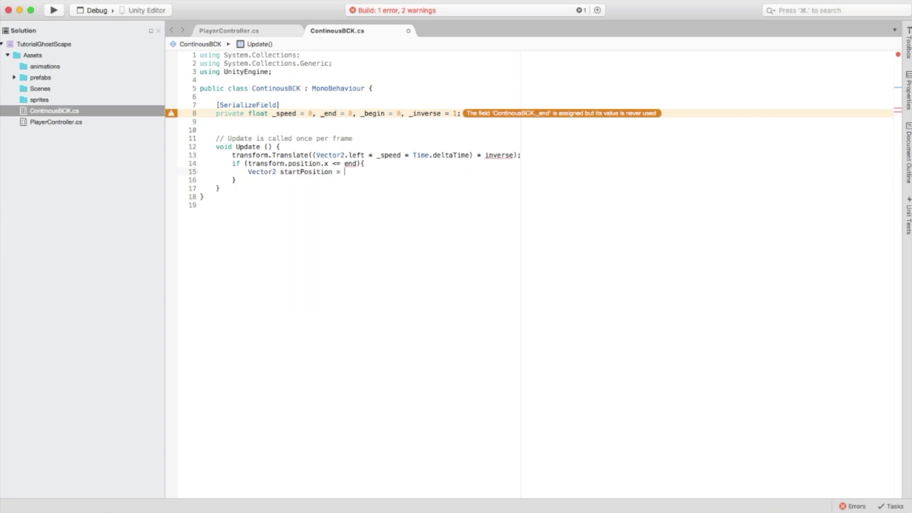
type("new Vector2(_begin, transform.position.")
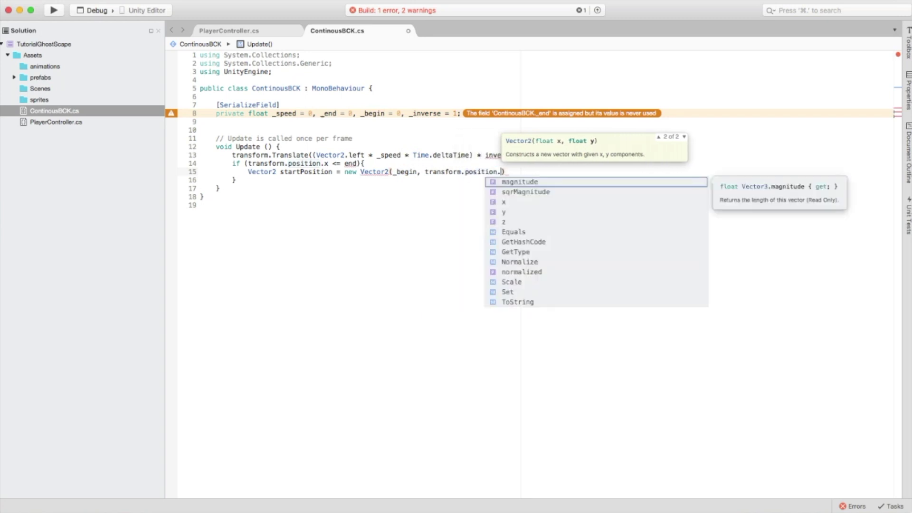
type("y);")
key("Return")
type("transform.position = startPosition;")
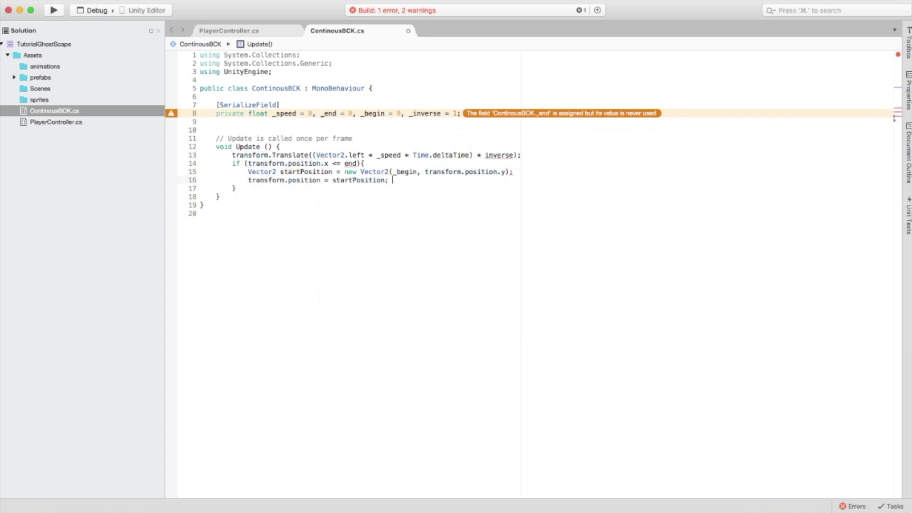
- Save, rename the end and inverse references to _end and _inverse, and build
key("super+s")
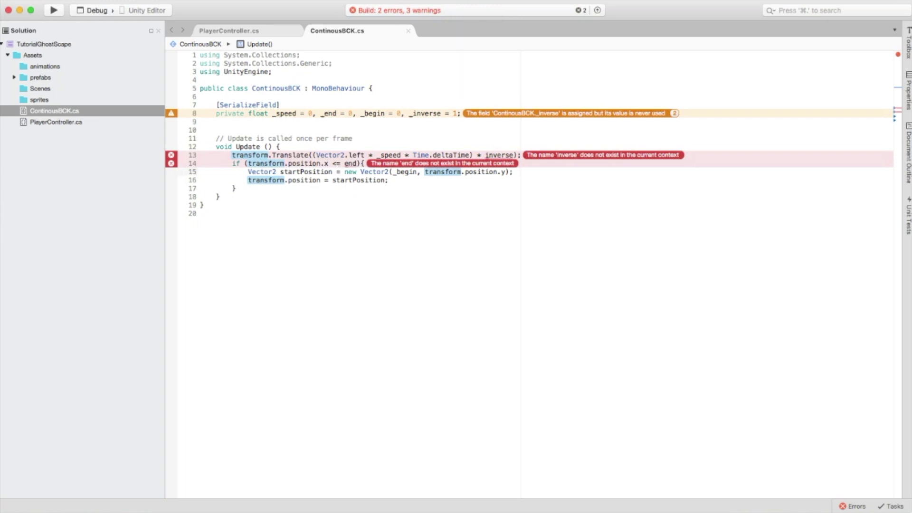
left_click(345, 163)
type("_")
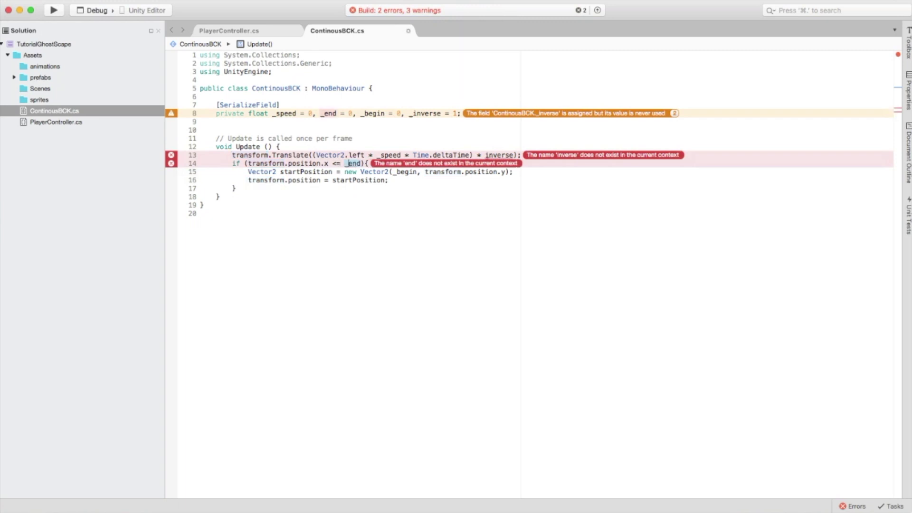
left_click(392, 180)
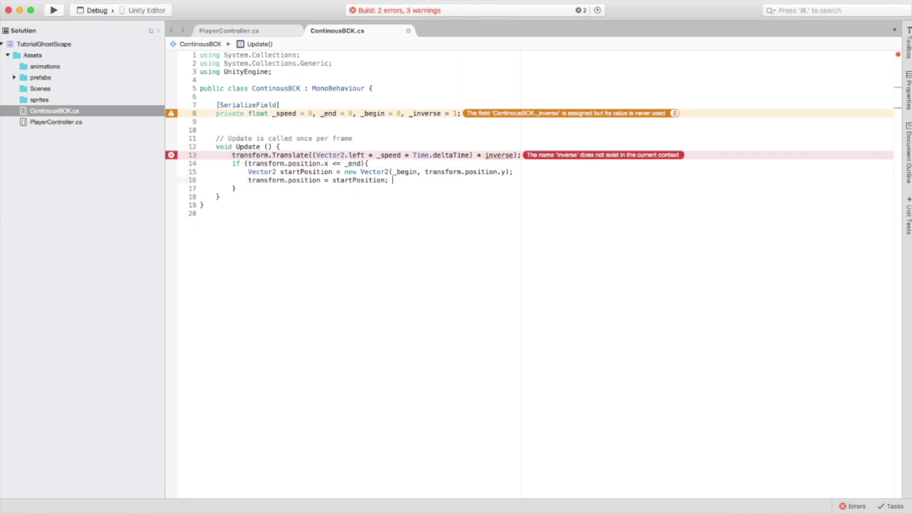
type("_")
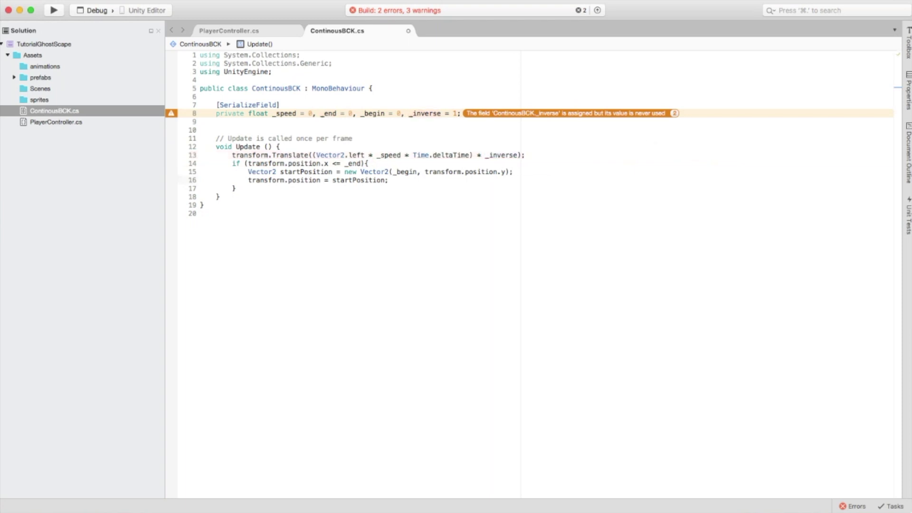
key("super+b")
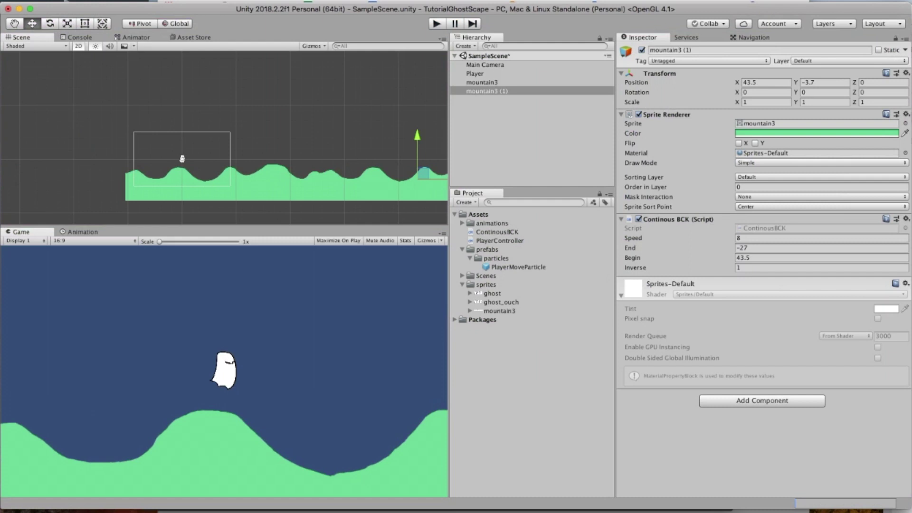
- Duplicate both mountain strips, raise the copies, and set their Order in Layer to -1
left_click(482, 83, "shift")
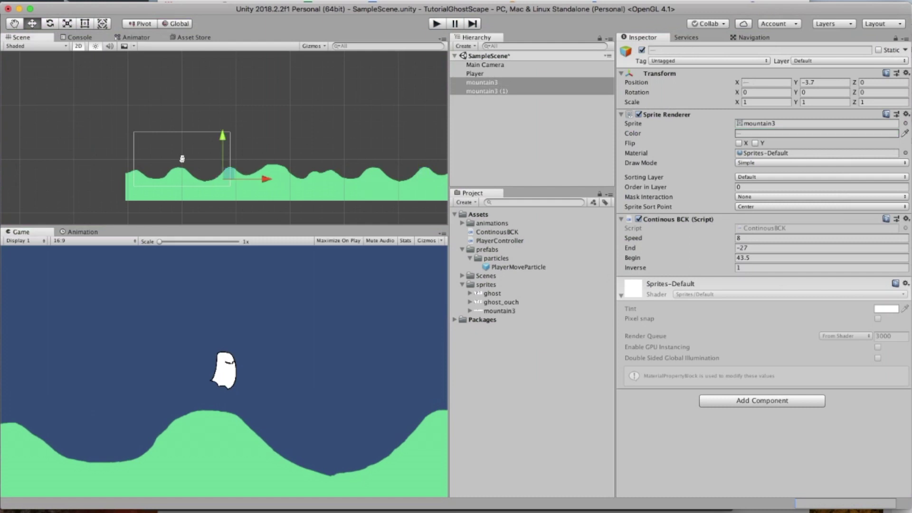
key("super+d")
left_click_drag(223, 143, 223, 127)
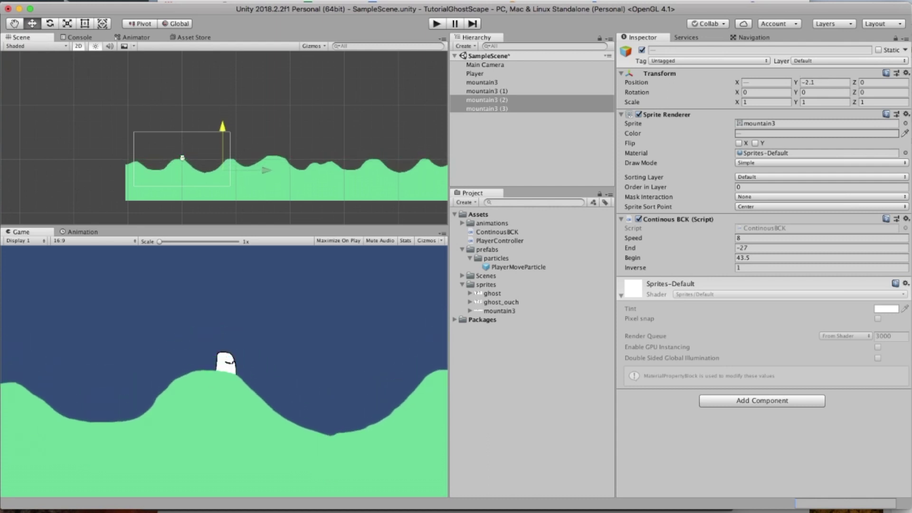
left_click(741, 187)
type("-1")
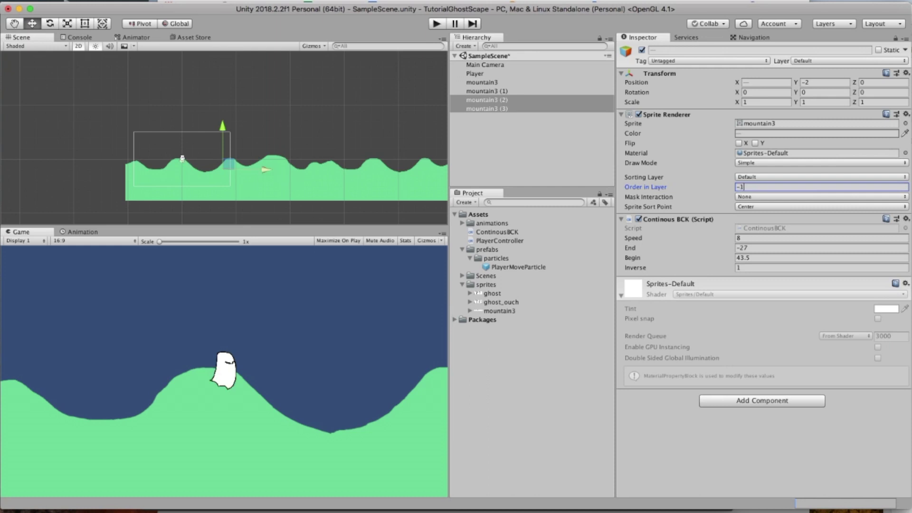
- Nudge the copied mountains horizontally, then delete the selected objects with Cmd+Backspace
left_click_drag(266, 169, 275, 169)
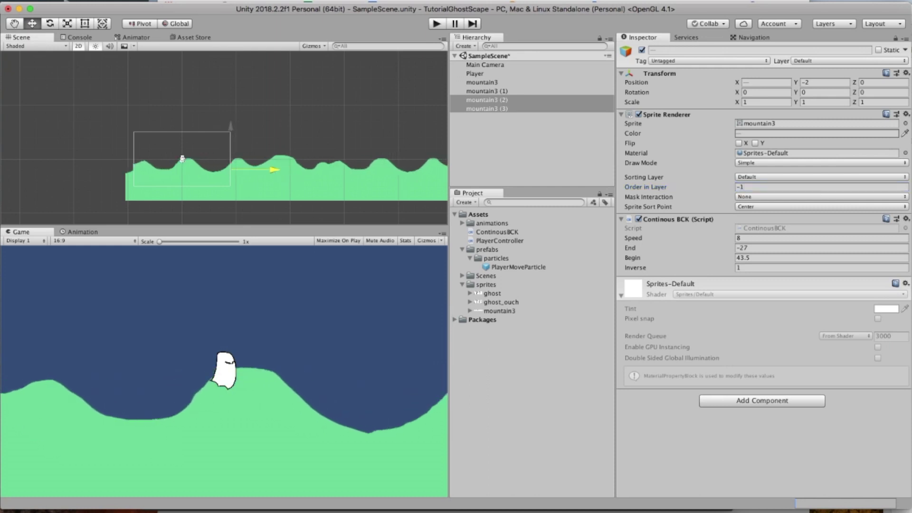
left_click_drag(275, 170, 245, 170)
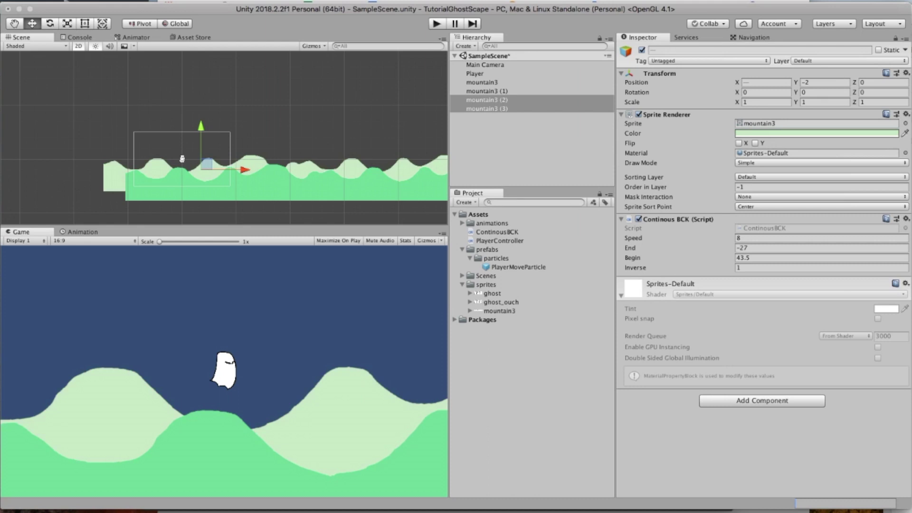
key("super+BackSpace")
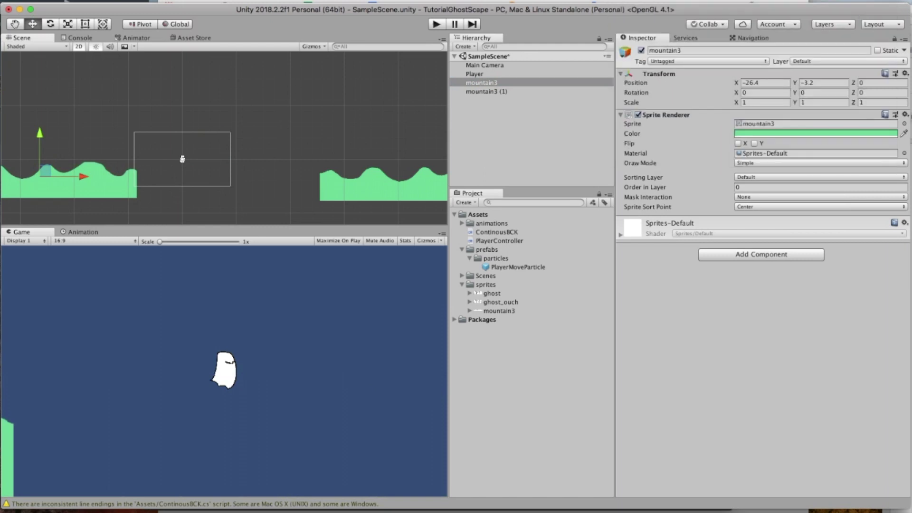
- Slide the first strip left and set the second strip's End to -27 and Begin to 43.5
left_click_drag(45, 170, 228, 174)
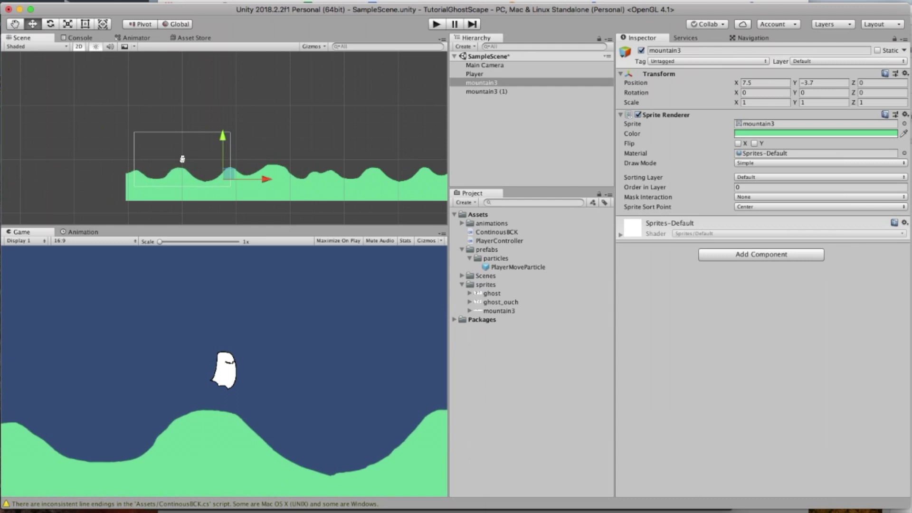
left_click(486, 91)
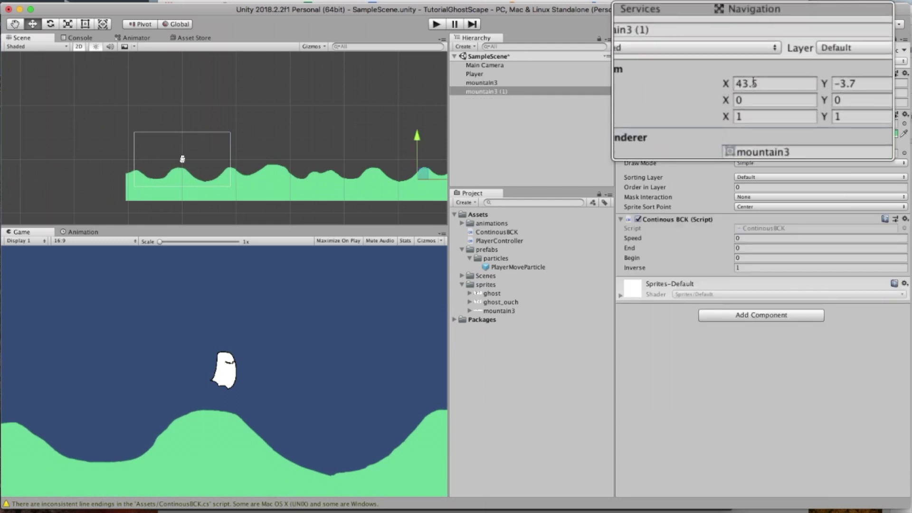
left_click(820, 238)
left_click(820, 248)
type("-27")
left_click(820, 257)
type("43.5")
key("Return")
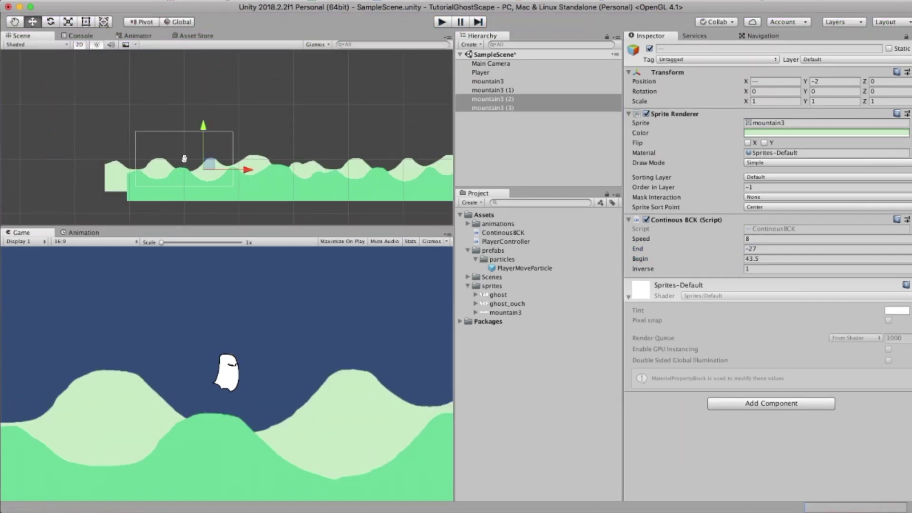
- Set the Speed of the back and front mountain strips to 6
left_click(826, 238)
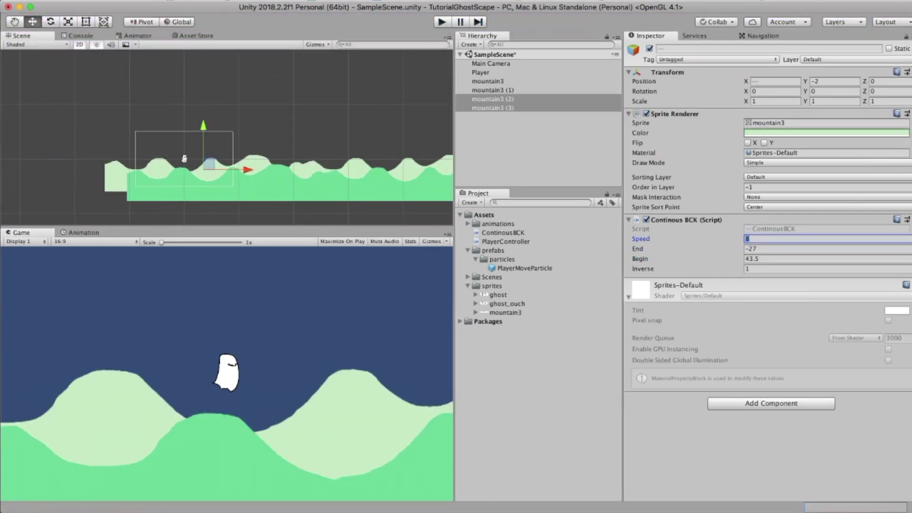
type("7")
key("BackSpace")
type("6")
left_click(770, 248)
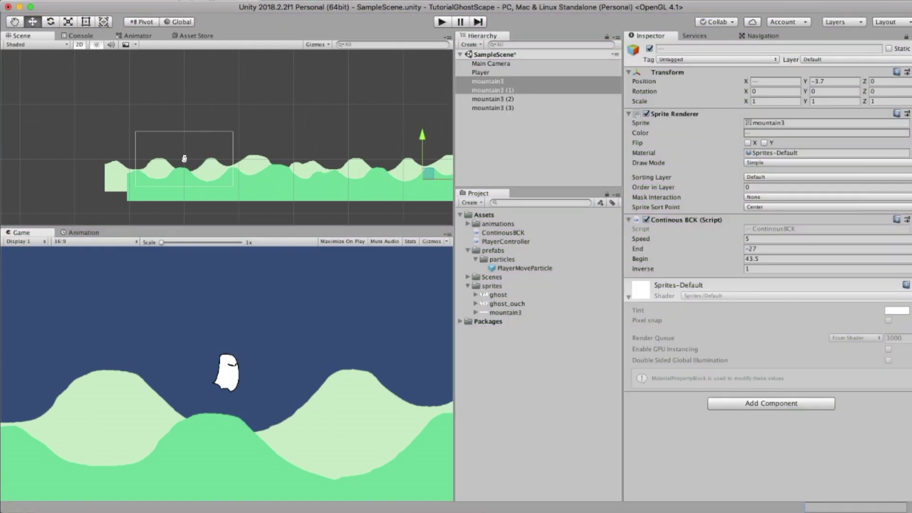
left_click(827, 239)
type("5")
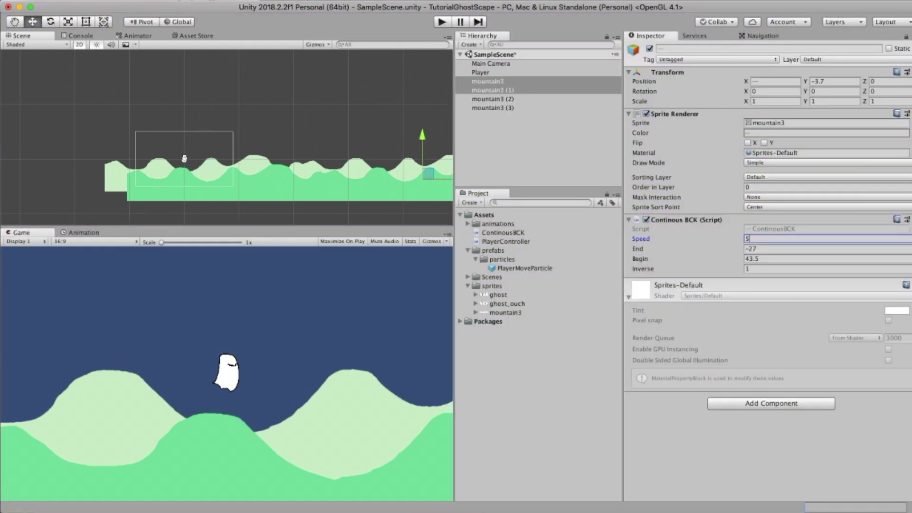
key("BackSpace")
type("6")
- Set the lighter back mountains mountain3 (2) and (3) to Speed 4, then enter Play mode
left_click(493, 98)
left_click(492, 108, "shift")
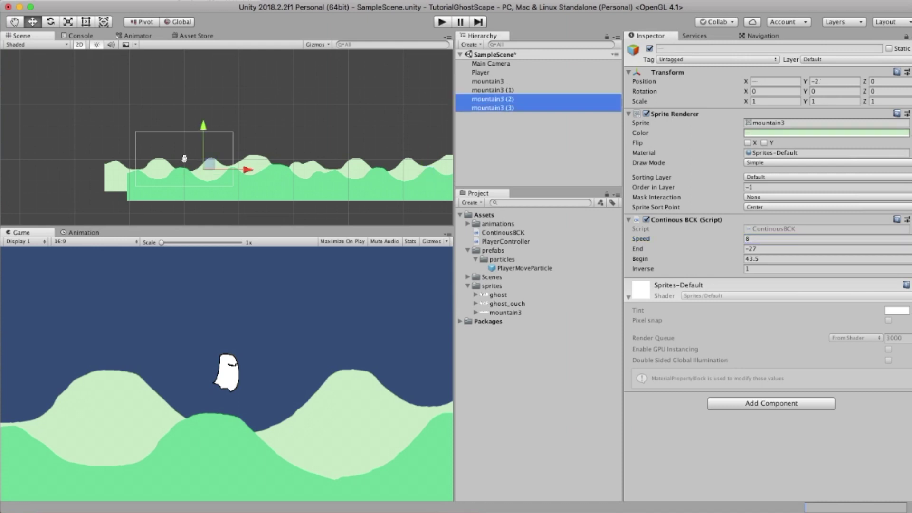
left_click(827, 239)
key("BackSpace")
type("4")
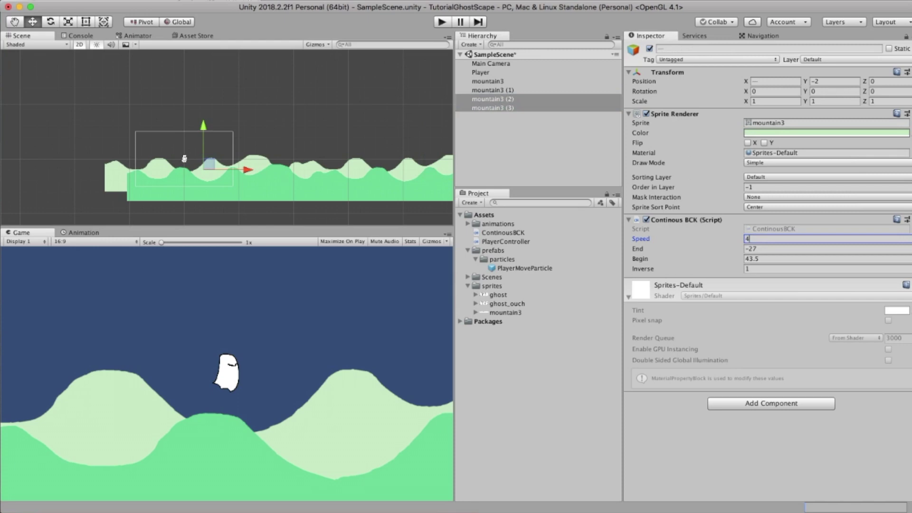
key("ctrl+p")
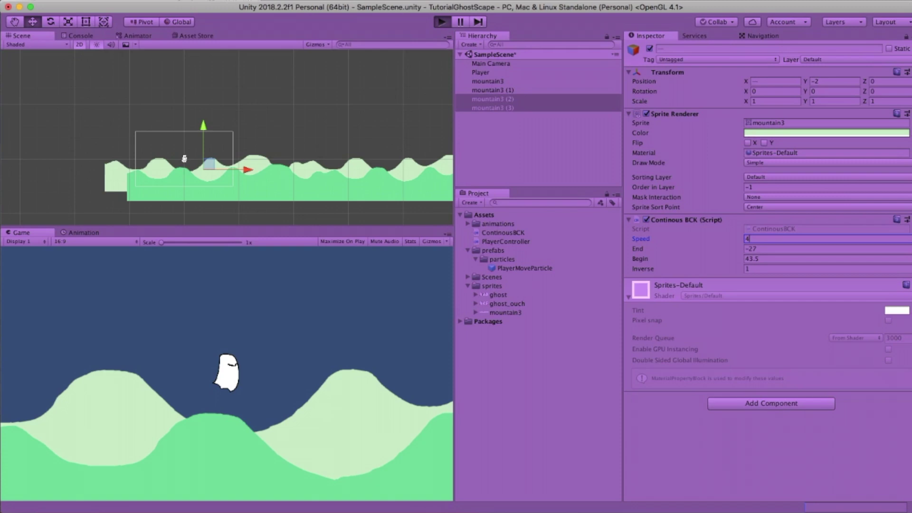
- Confirm back-mountain speed 4, then duplicate the mountain3 strips and raise the copies to Y 6.7
key("Return")
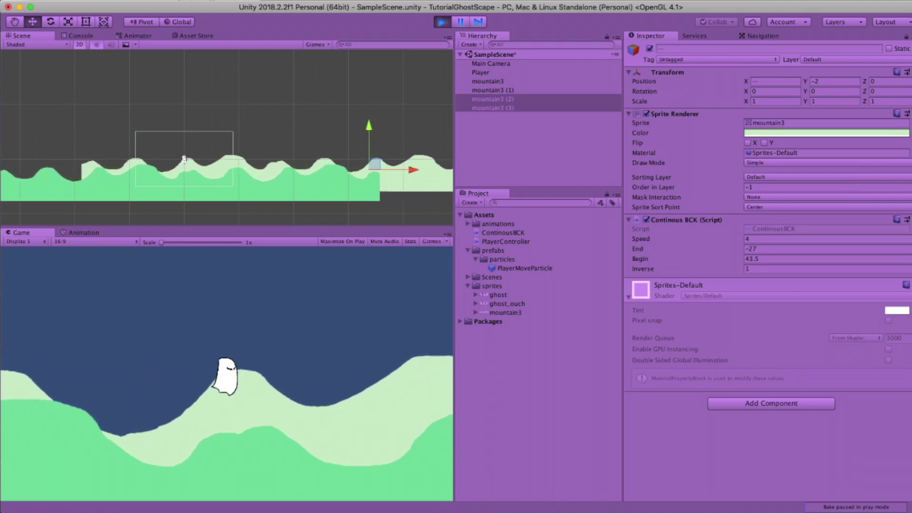
key("super+p")
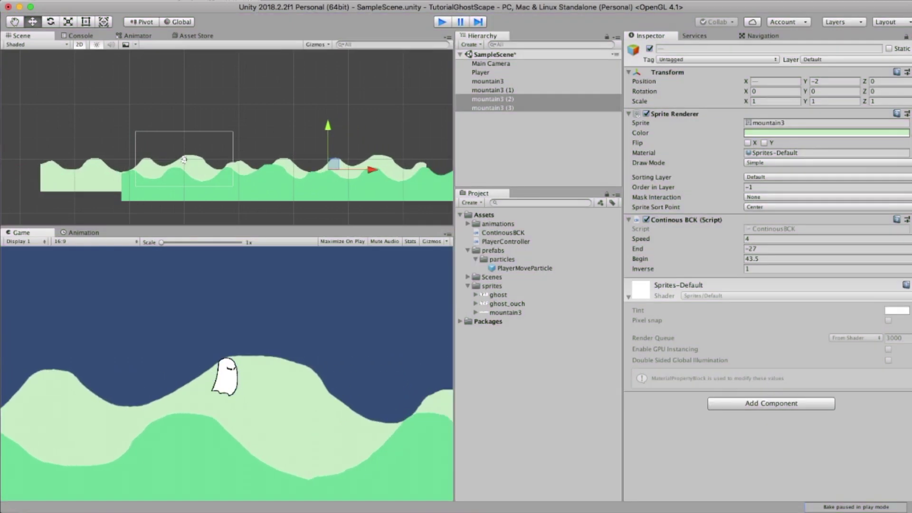
key("super+d")
left_click_drag(400, 135, 401, 88)
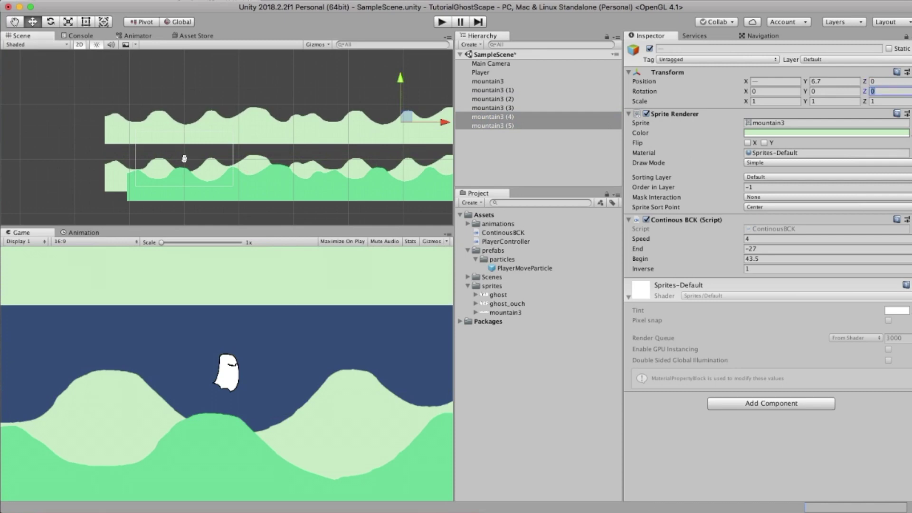
- Set Rotation X of mountain3 (4) and (5) to 200, then play to preview both bands
left_click(834, 91)
type("9")
key("BackSpace")
key("shift+Tab")
type("9")
key("BackSpace")
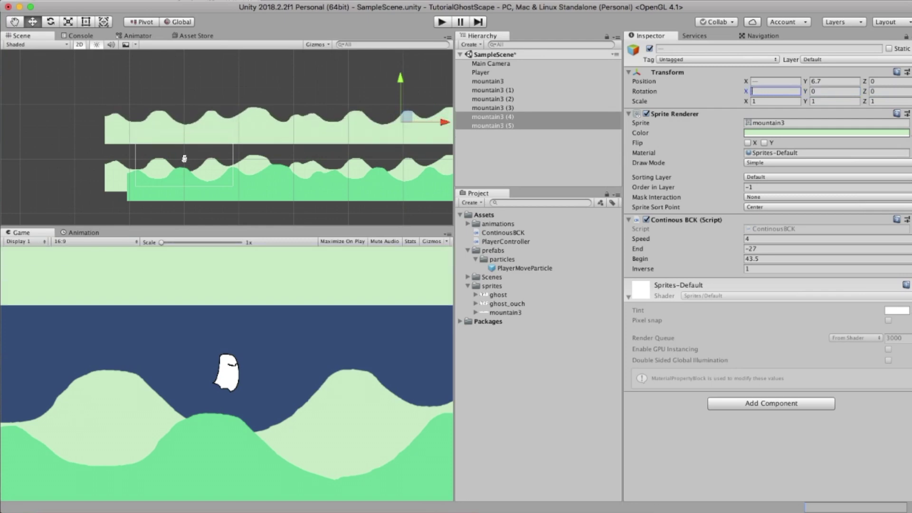
type("200")
key("Return")
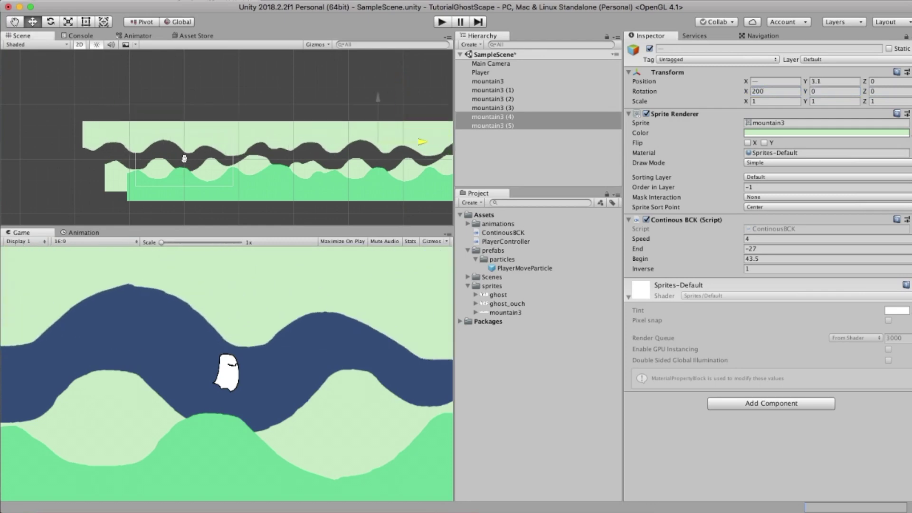
key("ctrl+p")
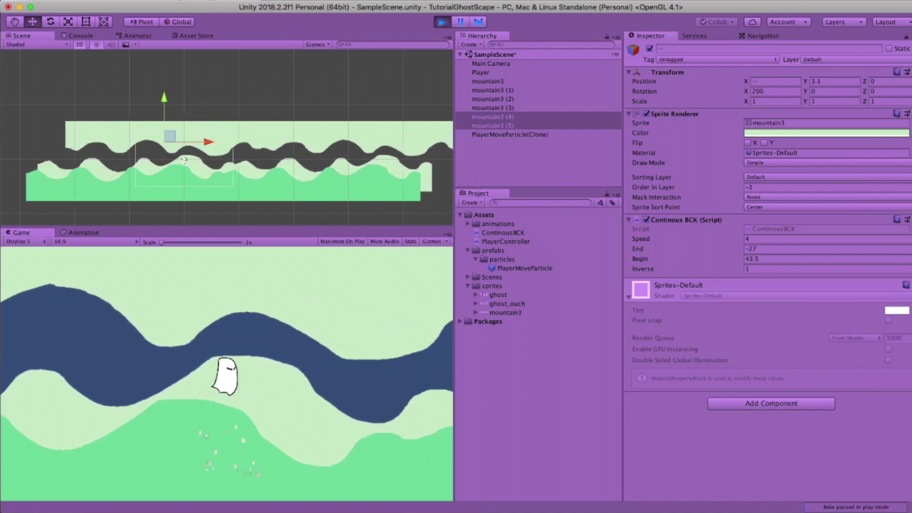